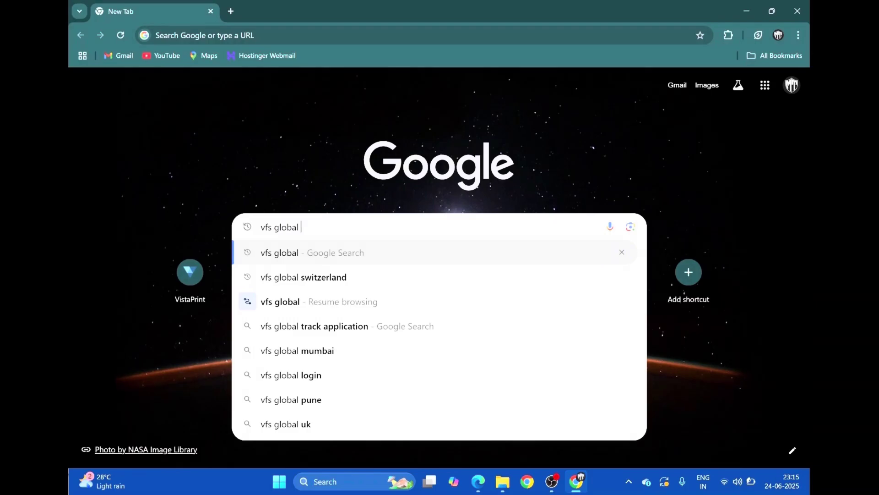
Search Google for 'vfs global switzerland' and open the 'Welcome to VFS Global' result
click(326, 280)
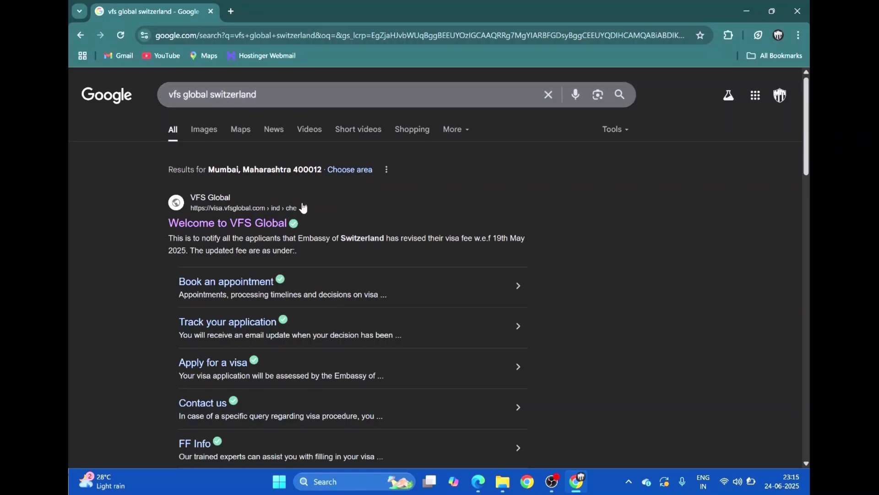
click(255, 223)
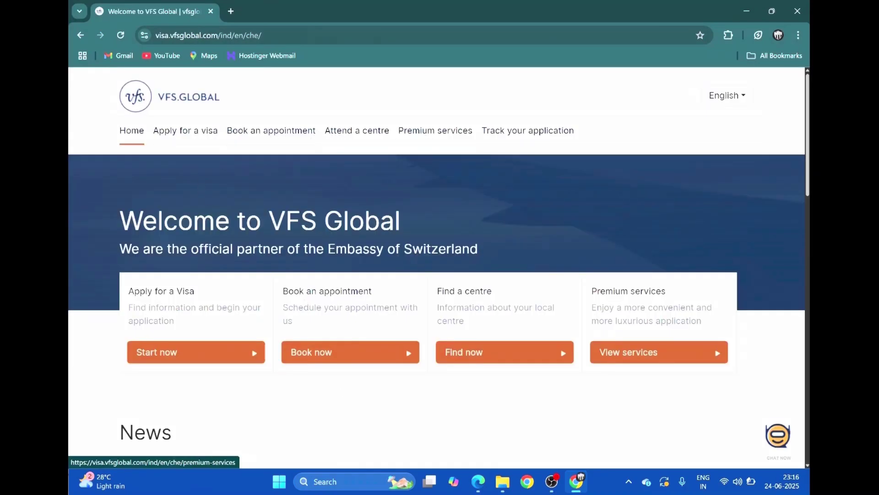
Use the Book now card on the Switzerland home page to reach the appointment page
scroll(497, 304, down, 6)
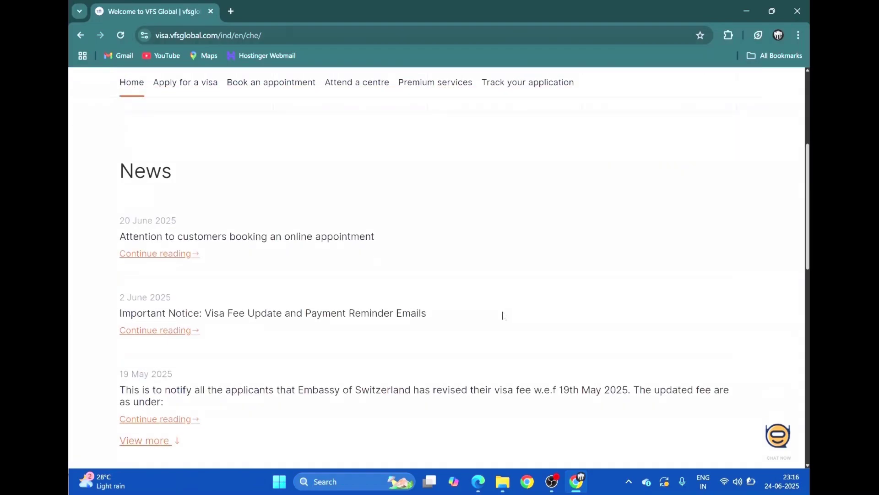
scroll(400, 365, down, 4)
scroll(399, 383, up, 10)
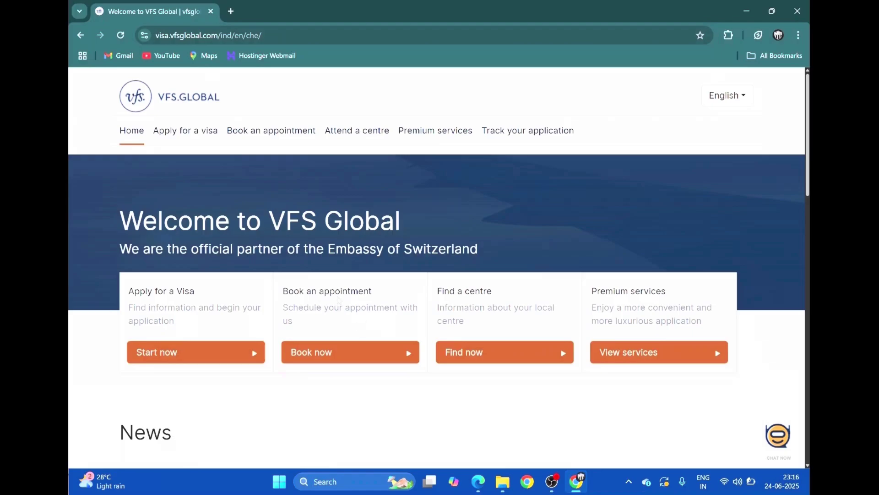
click(346, 356)
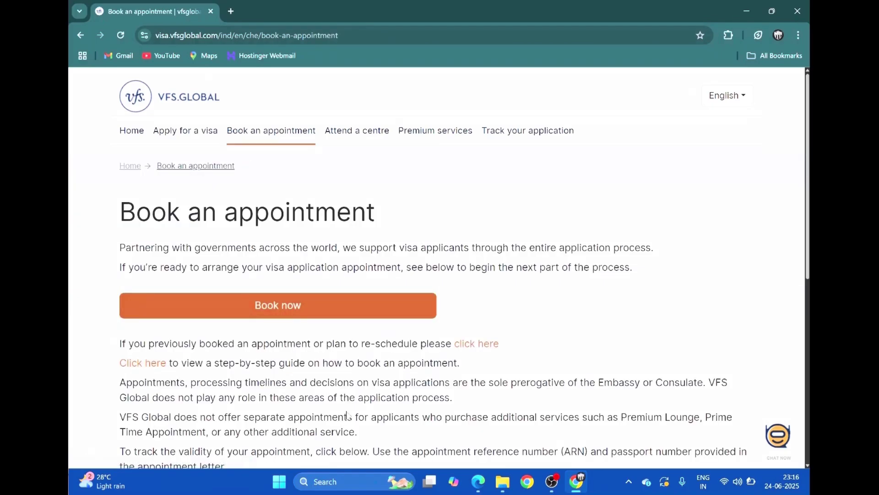
scroll(175, 241, down, 3)
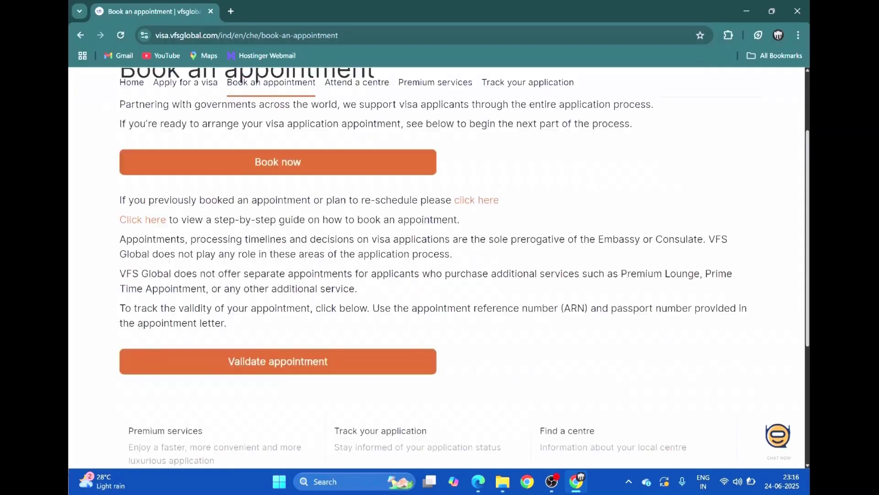
scroll(255, 291, up, 3)
scroll(256, 291, down, 1)
scroll(261, 303, down, 3)
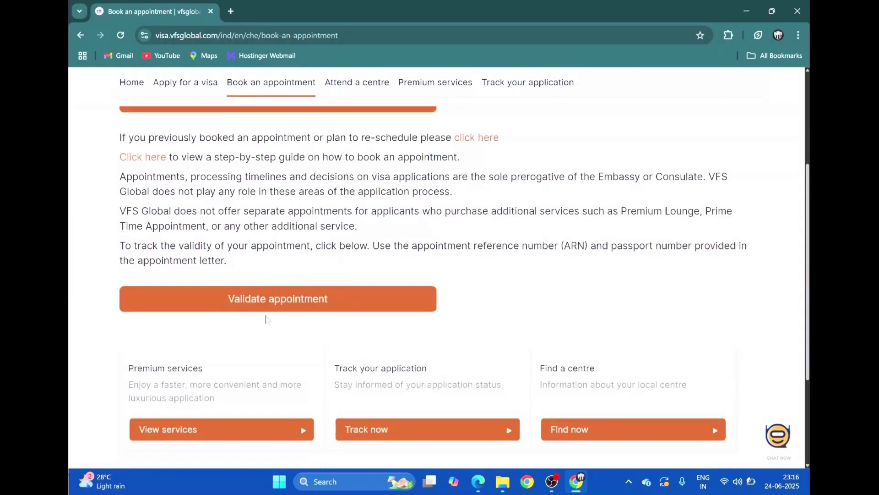
scroll(269, 293, up, 5)
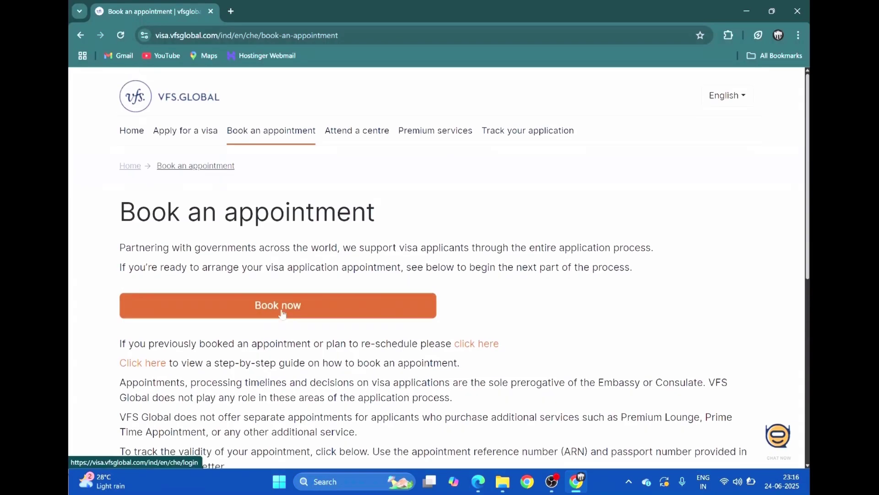
Start booking, then choose 'I don't have an account' instead of signing in
click(283, 314)
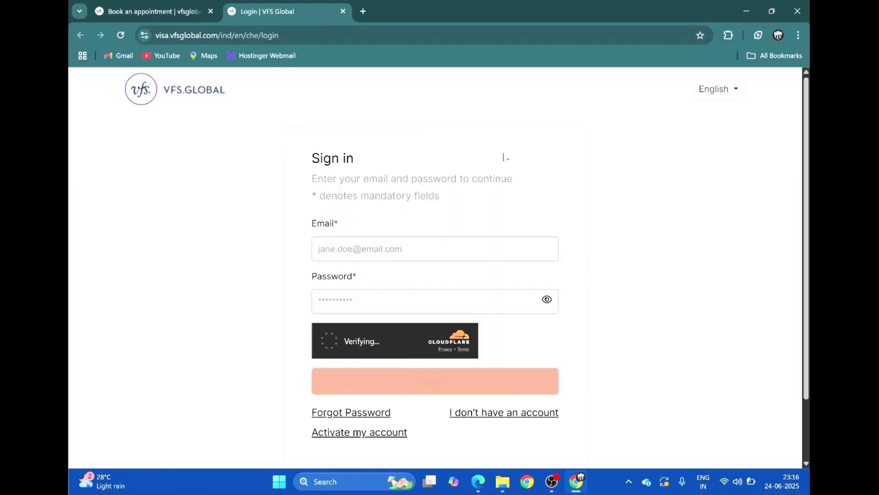
scroll(524, 241, down, 2)
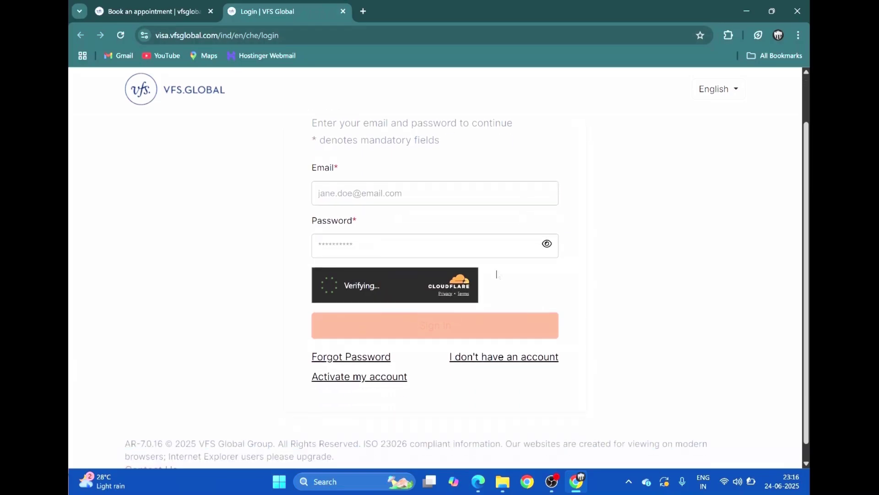
scroll(378, 316, up, 2)
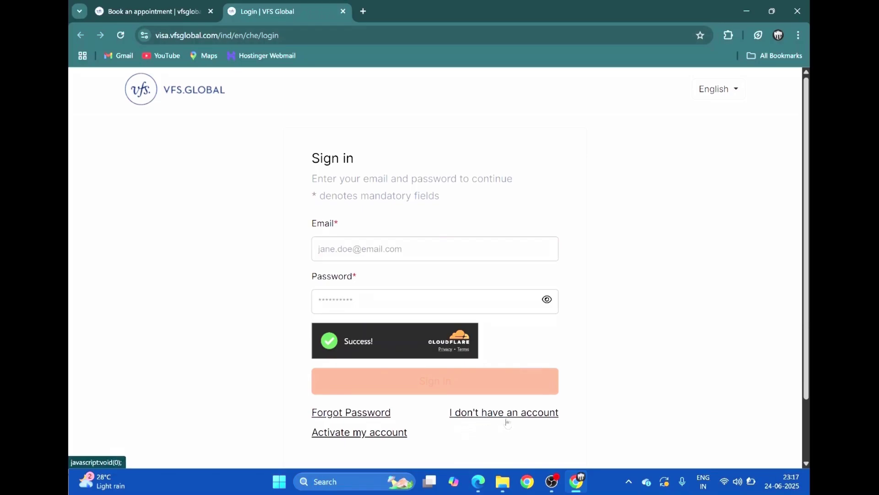
click(485, 415)
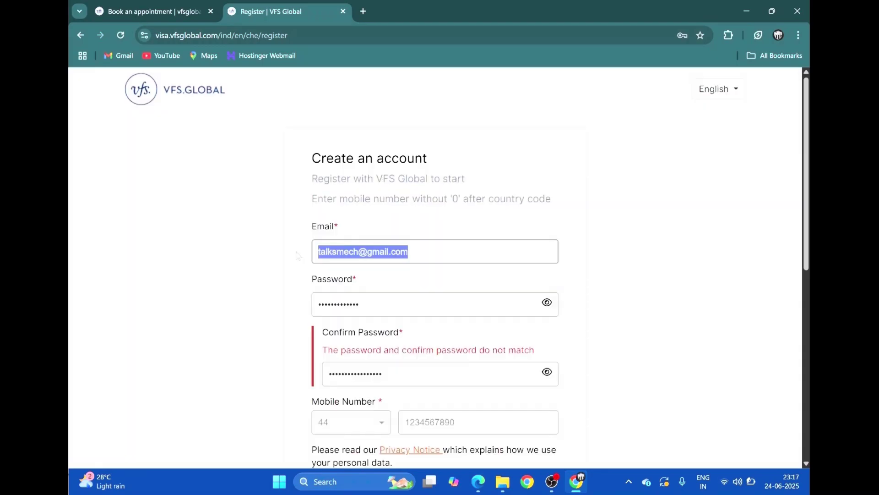
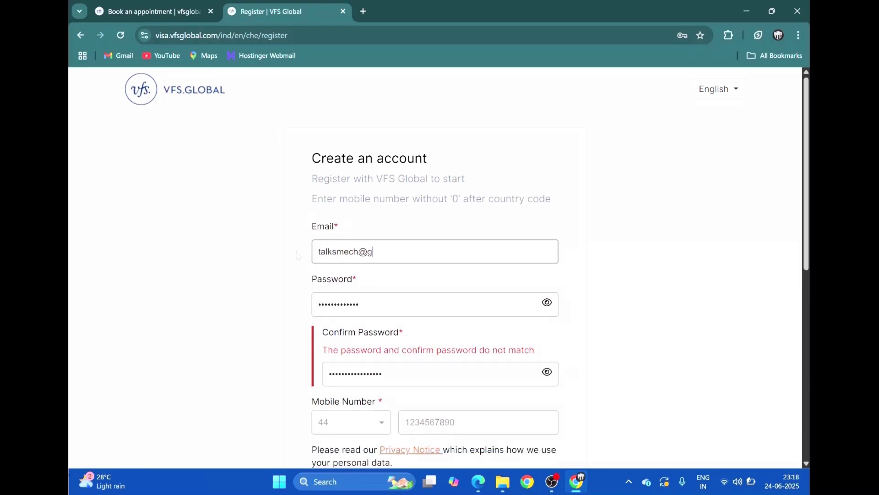
Enter the account e-mail address and the same password in both password fields
drag(376, 301, 318, 313)
text(•••)
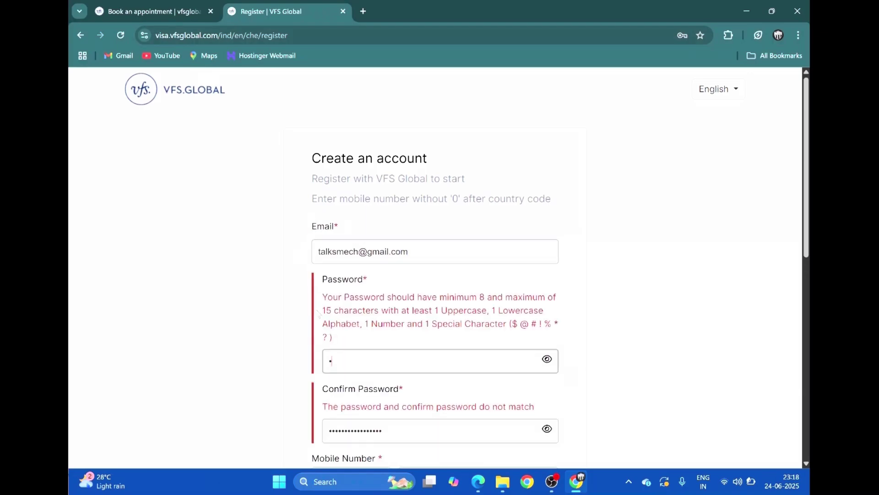
text(••••••)
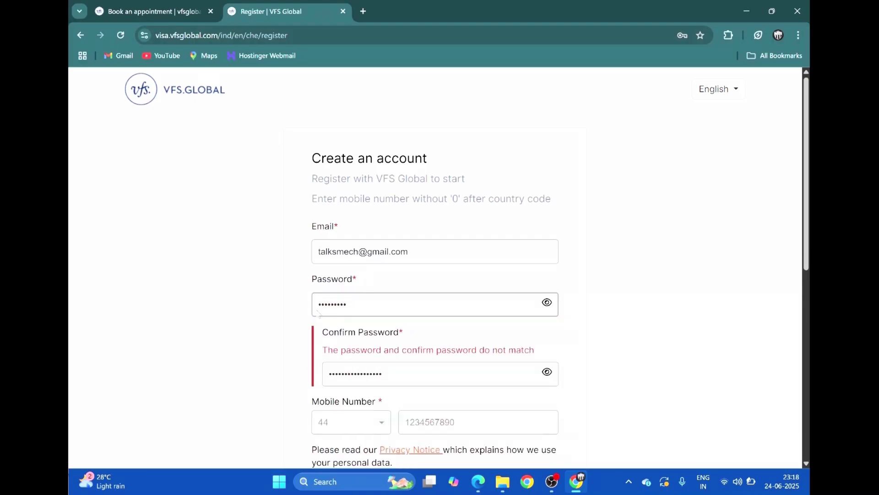
drag(395, 377, 310, 377)
text(•••••••)
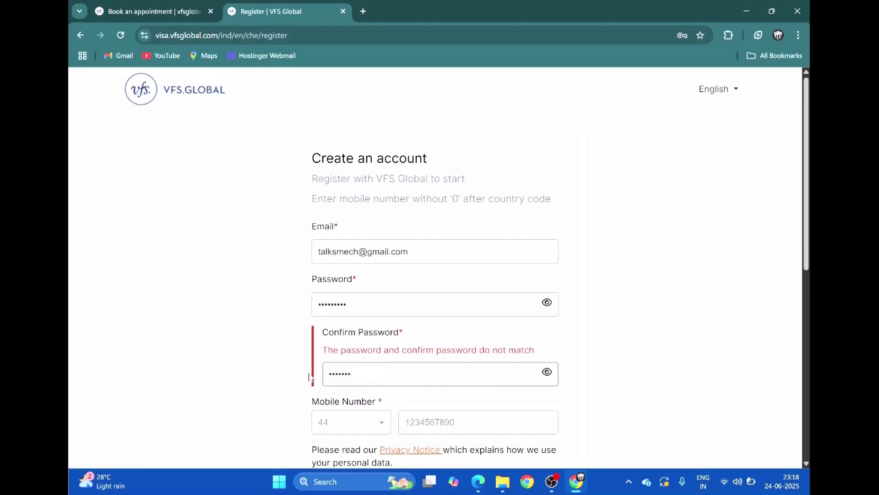
text(••)
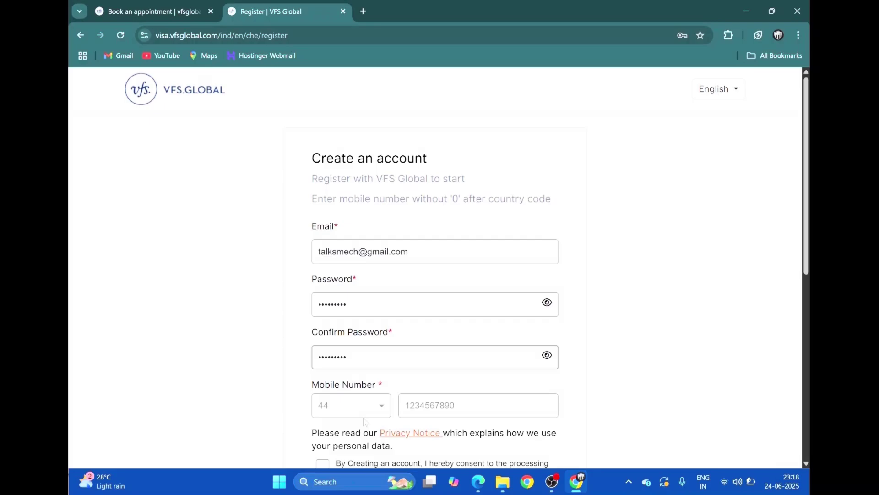
Set the mobile country code to India (91) and enter the mobile number
click(379, 413)
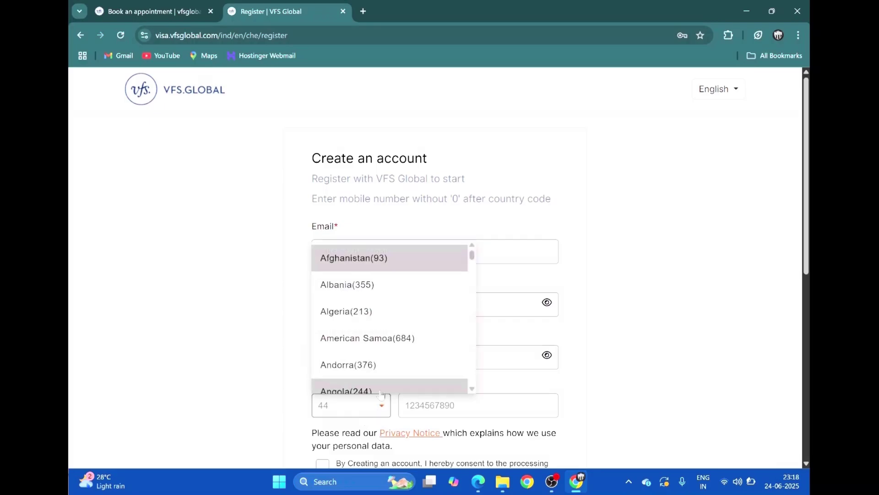
click(317, 389)
scroll(340, 332, down, 2)
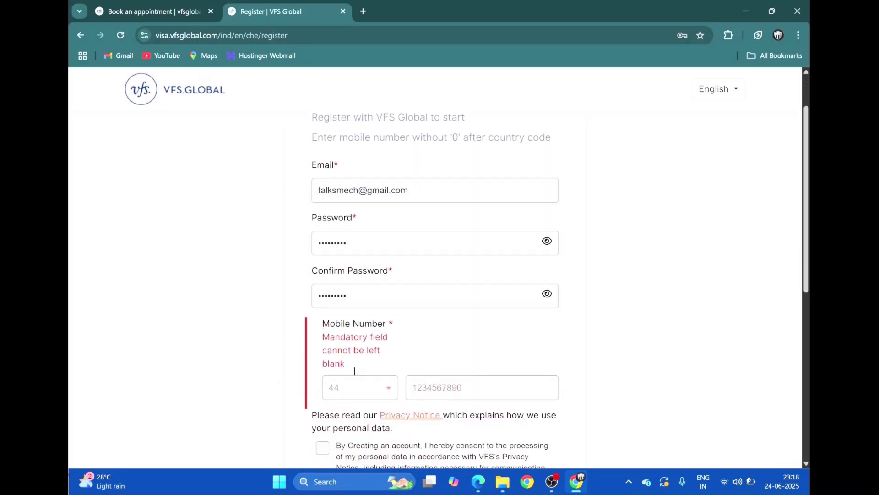
click(379, 344)
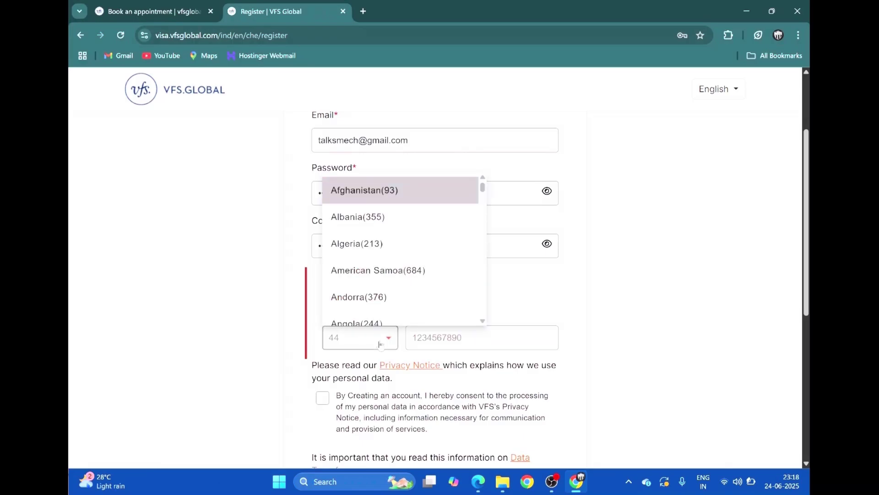
text(in)
key(Return)
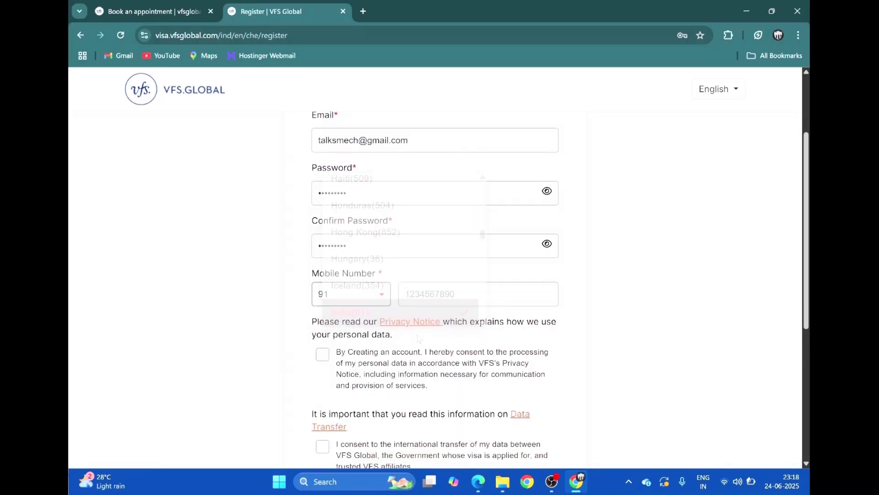
click(438, 305)
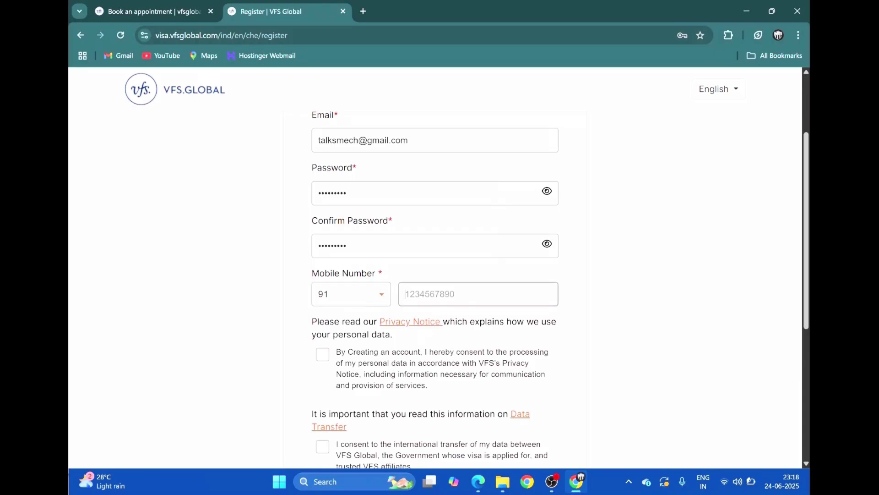
text(9999999999)
Tick the data-processing, data-transfer and terms consents, then go to the login page
click(322, 354)
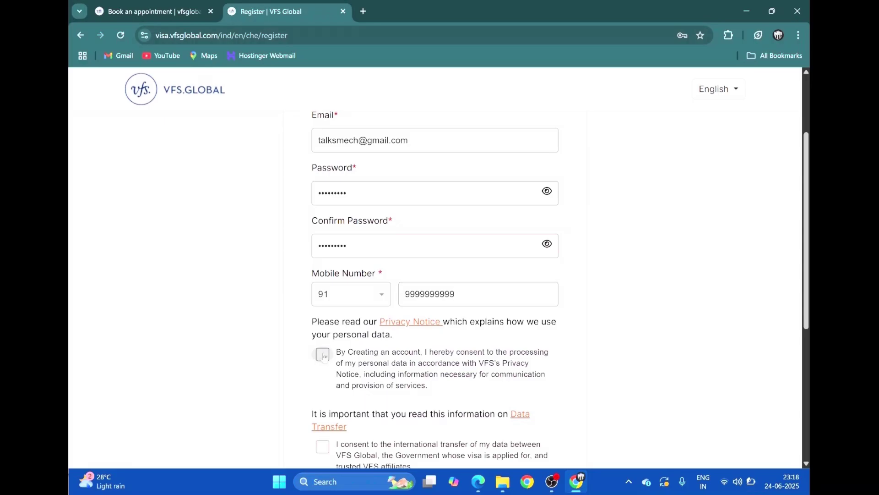
scroll(344, 362, down, 3)
click(322, 334)
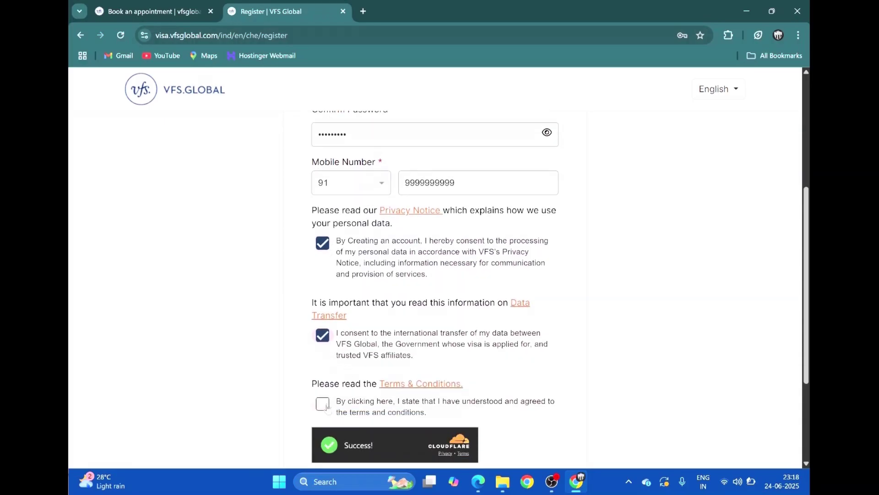
click(322, 404)
scroll(378, 401, down, 3)
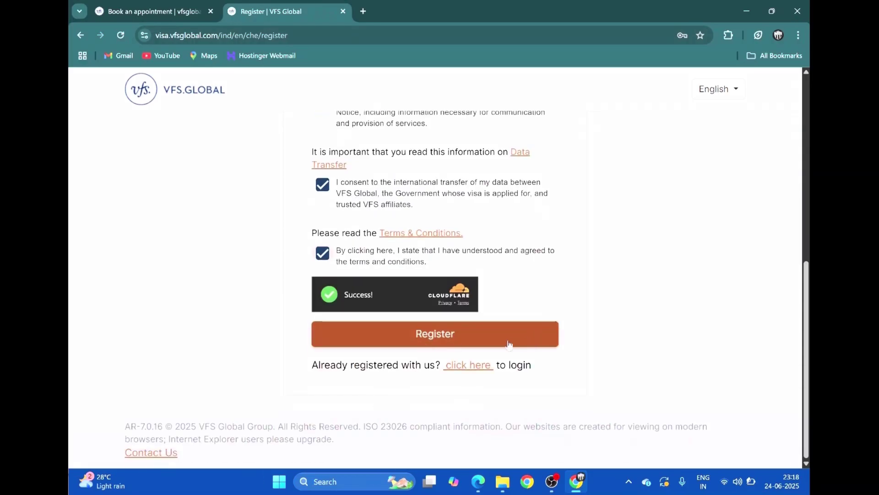
click(462, 368)
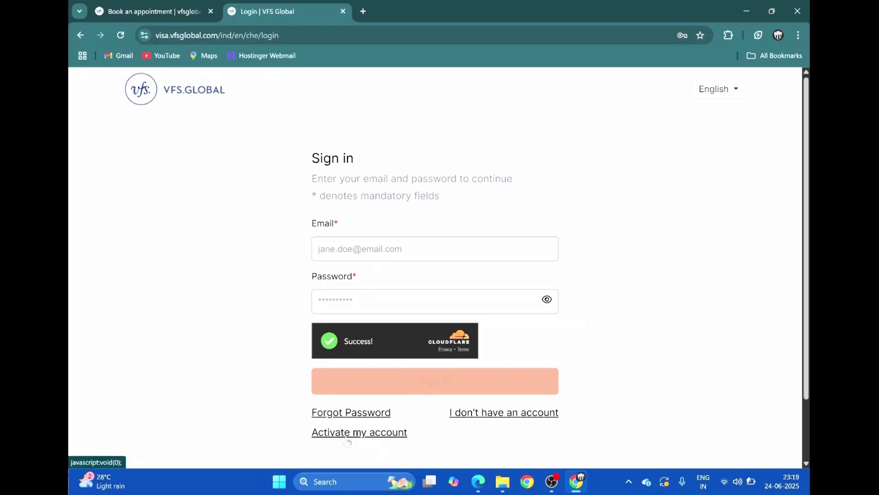
click(362, 439)
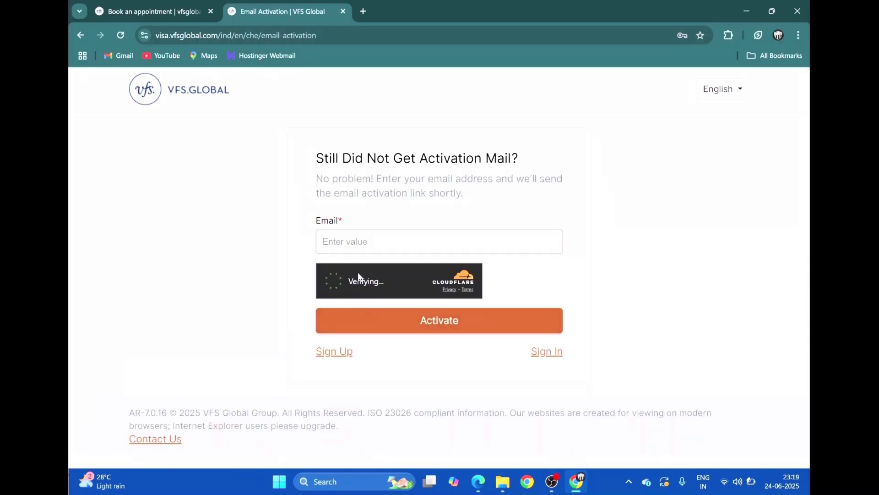
click(351, 252)
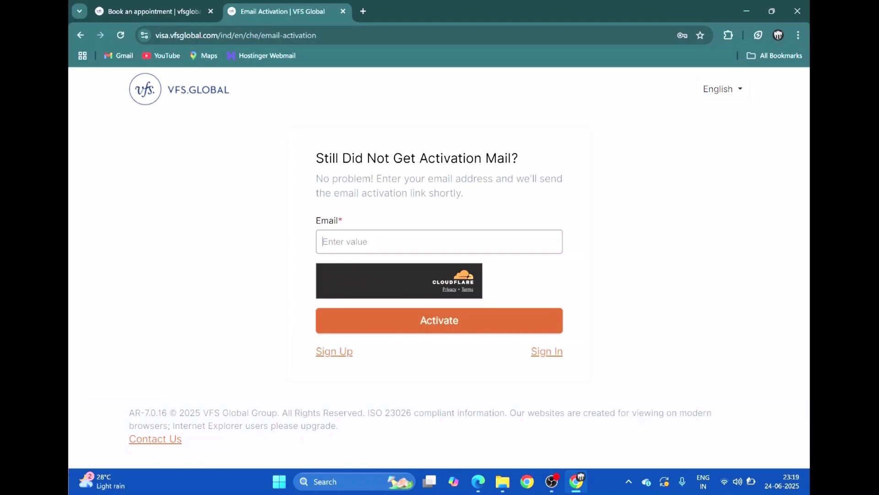
click(554, 354)
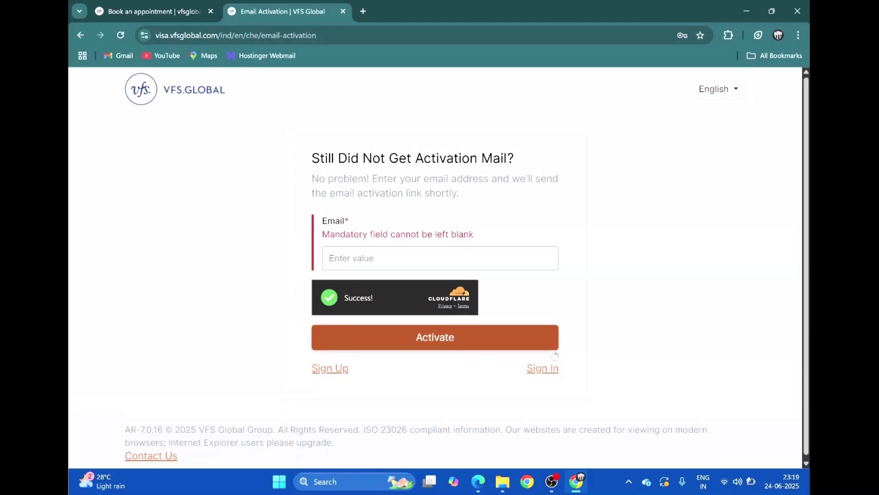
click(543, 369)
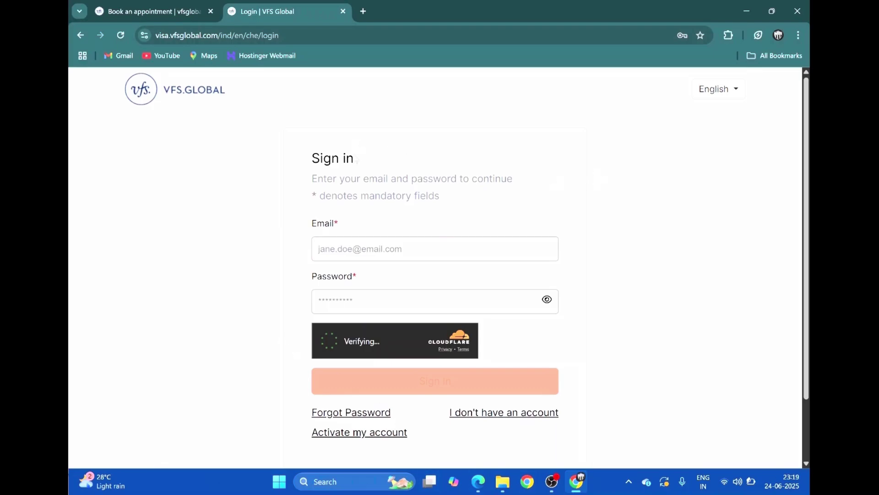
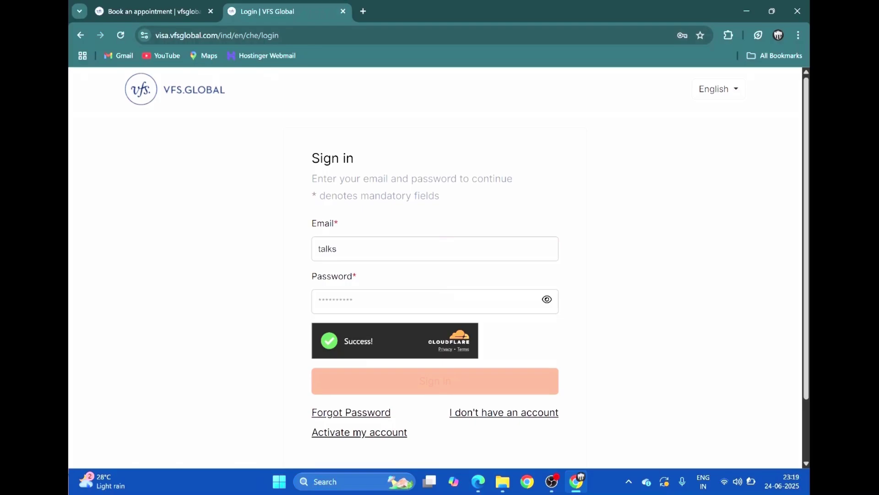
Sign in with the account e-mail and password to reach the empty dashboard
click(319, 300)
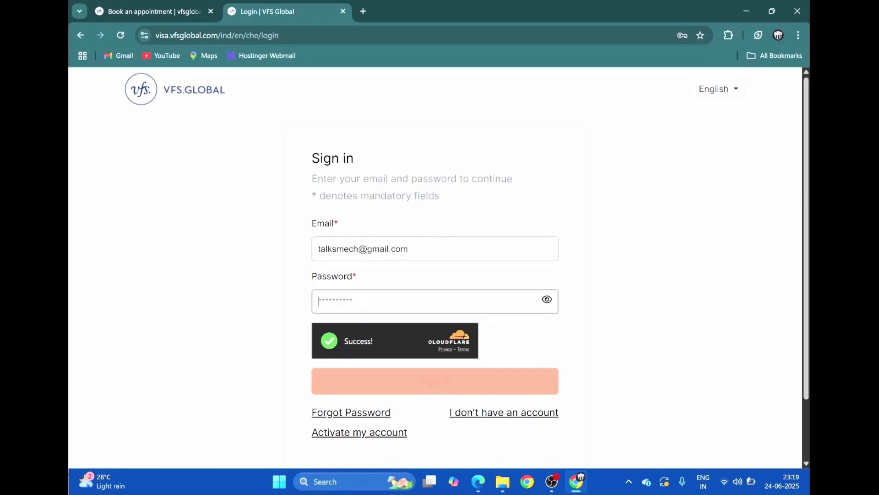
text(••••••)
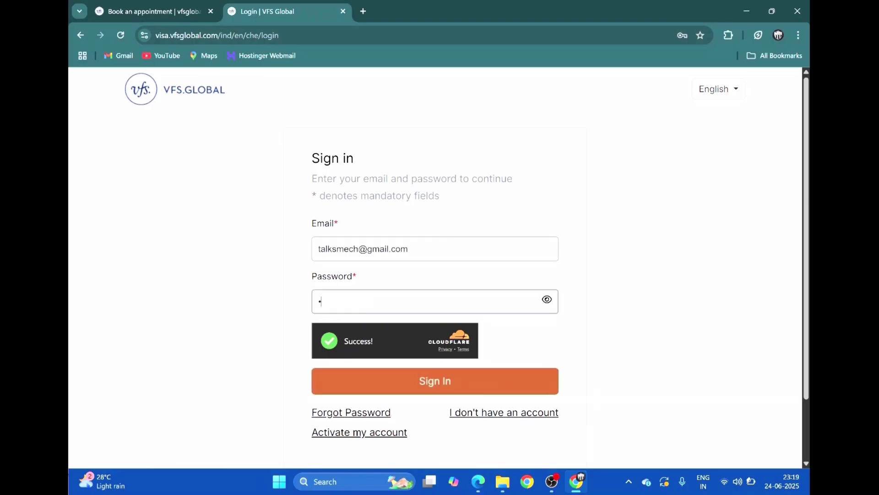
text(•••••)
click(452, 387)
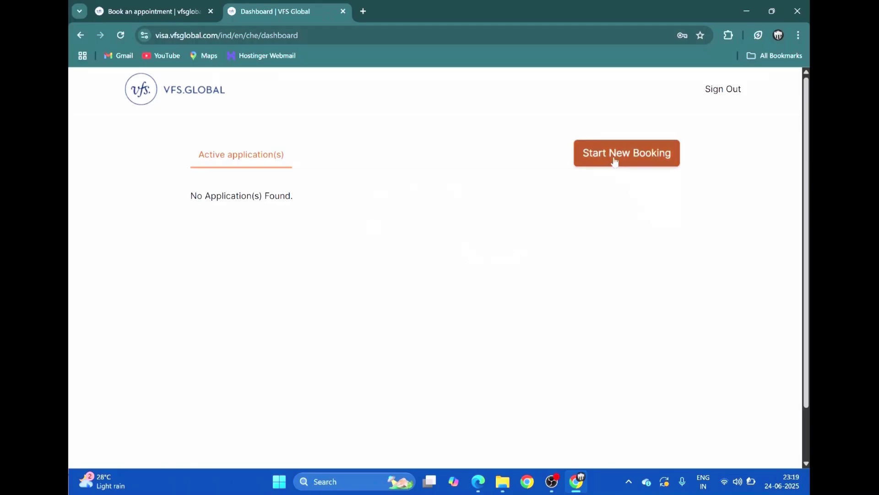
Start a new booking at the Switzerland Visa Application Centre, Mumbai
click(643, 165)
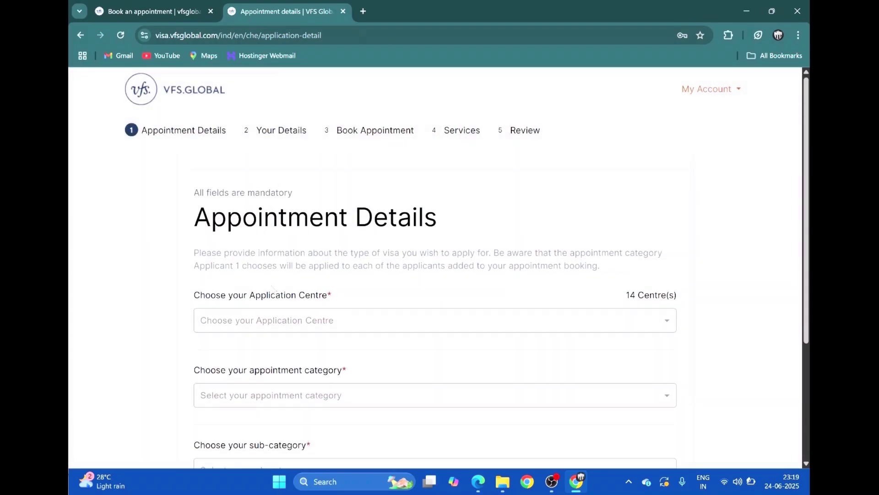
scroll(713, 301, down, 3)
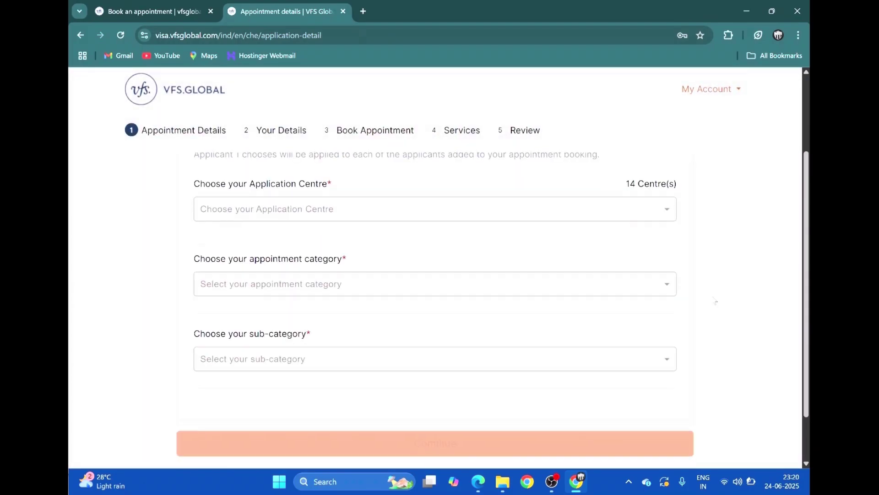
scroll(711, 297, up, 3)
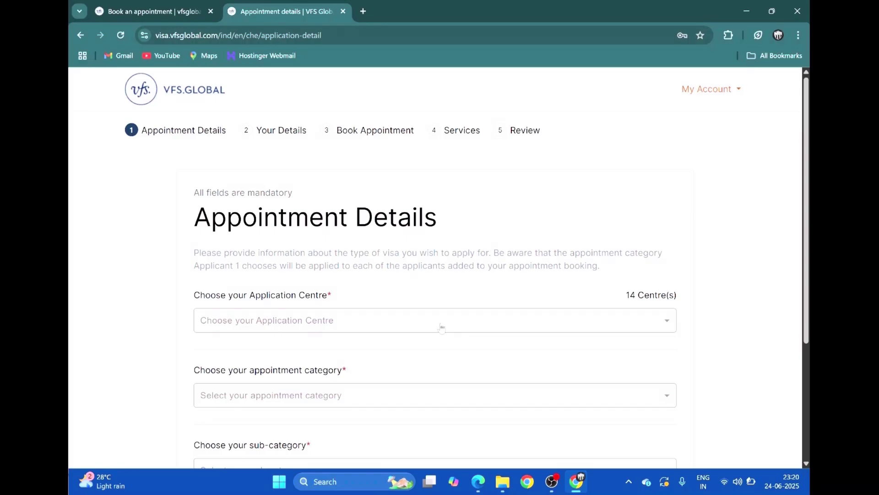
click(441, 327)
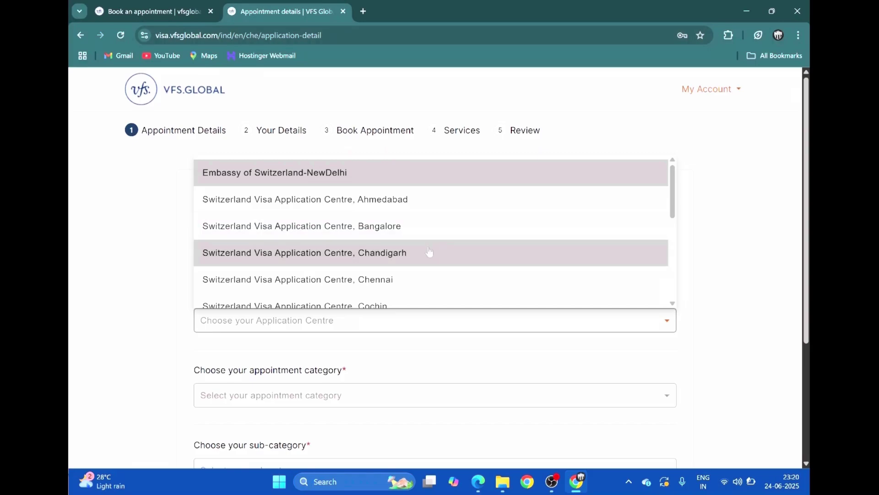
scroll(422, 213, down, 1)
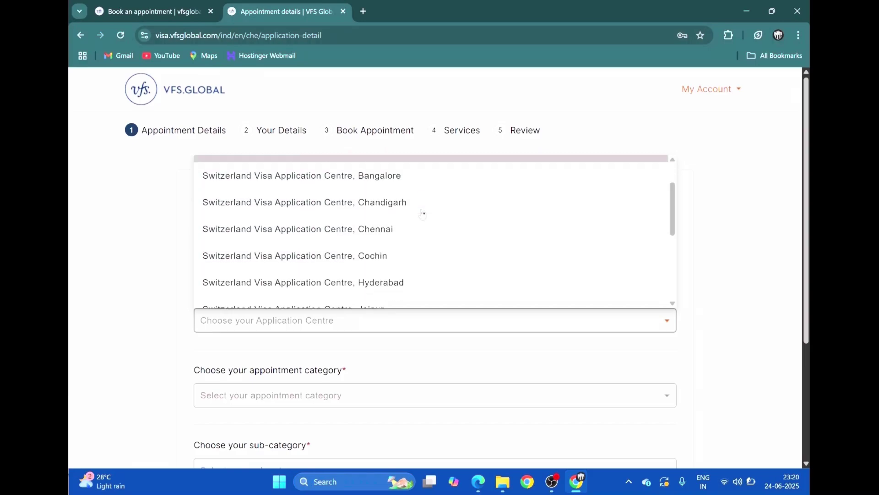
scroll(422, 215, down, 3)
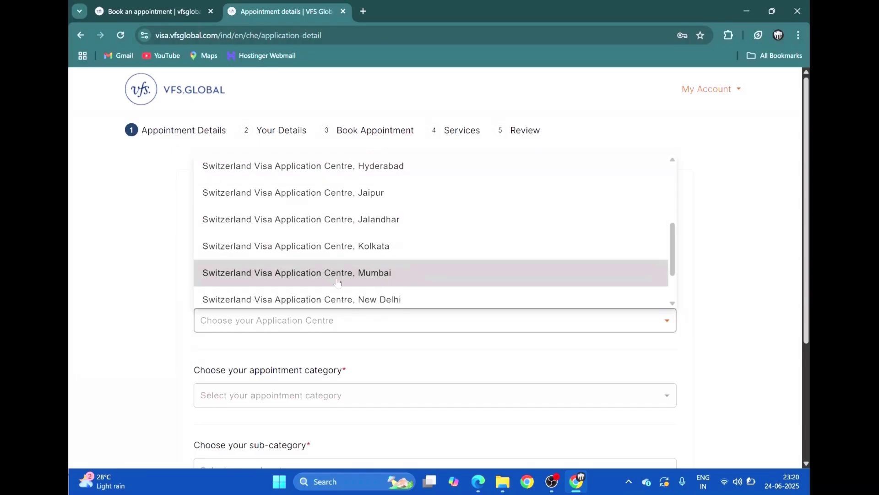
click(375, 280)
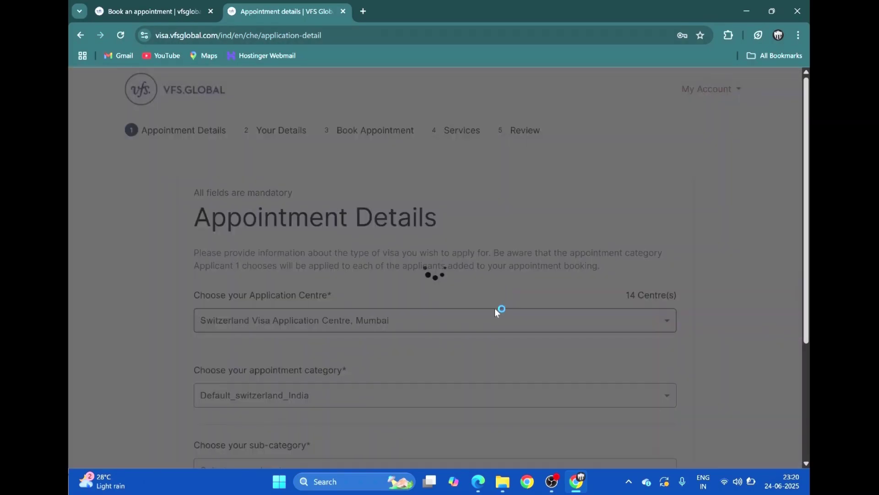
Choose category Default_switzerland_India and sub-category Tourist
scroll(499, 309, down, 1)
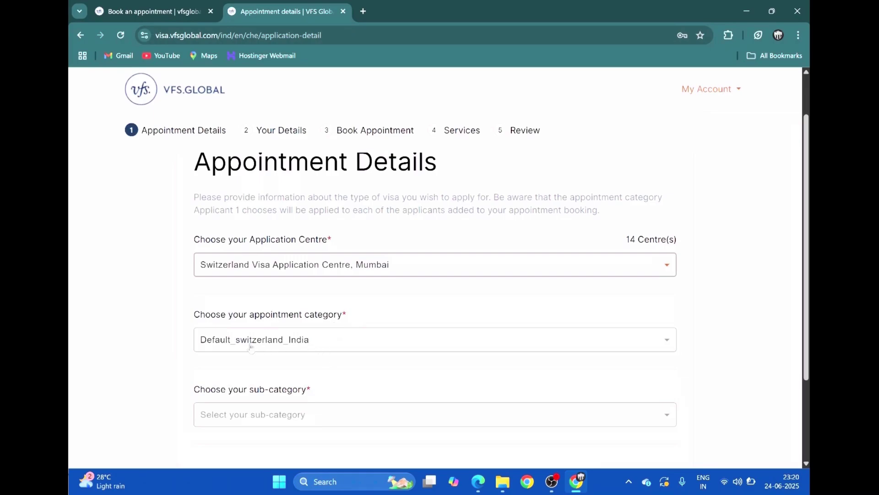
click(251, 347)
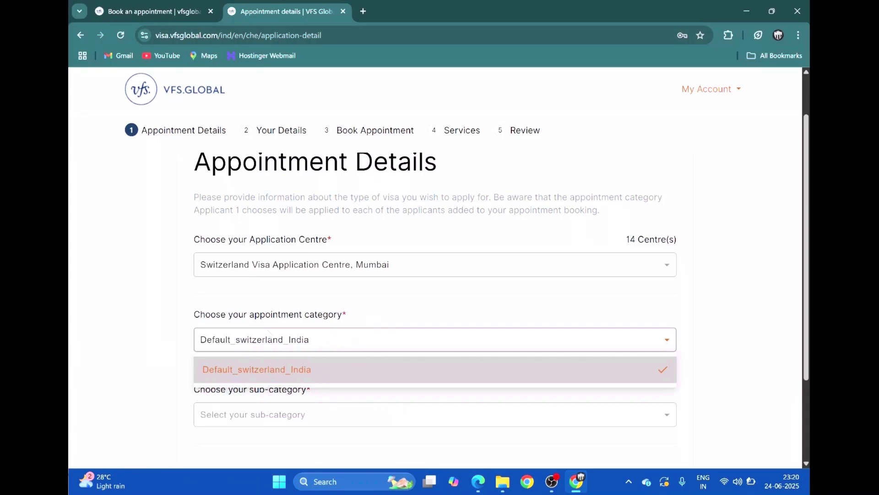
click(287, 379)
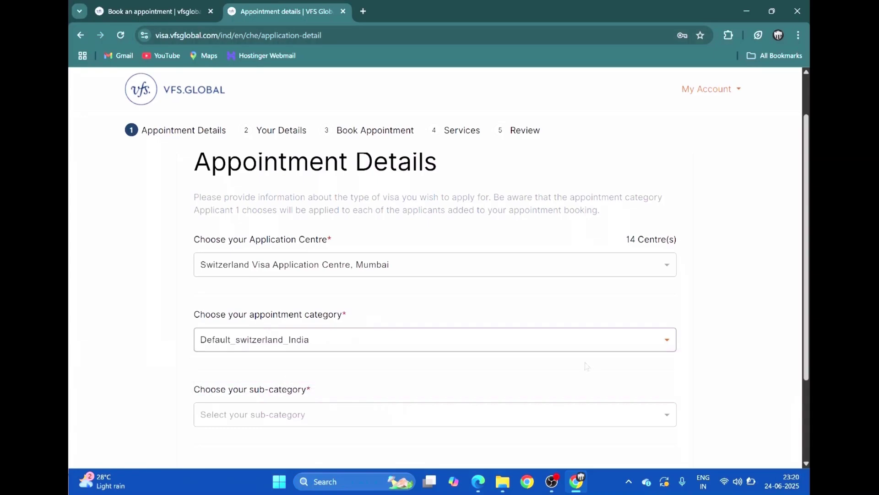
scroll(364, 371, down, 3)
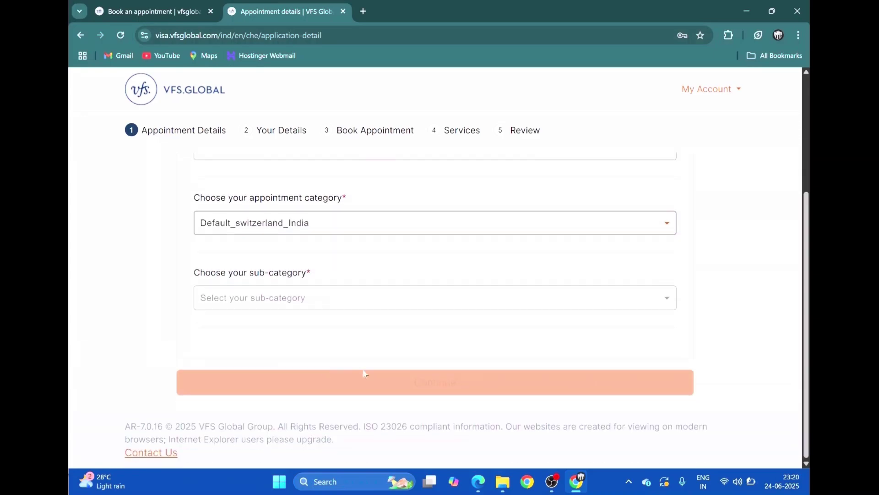
click(284, 299)
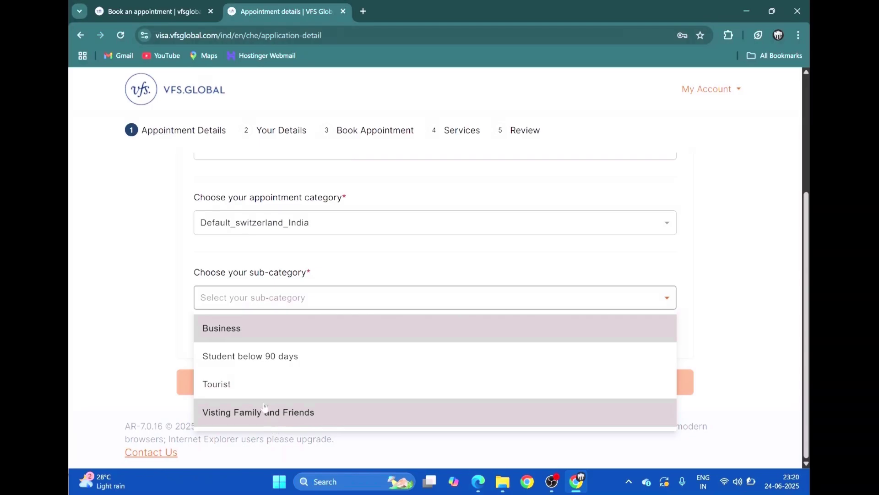
click(242, 385)
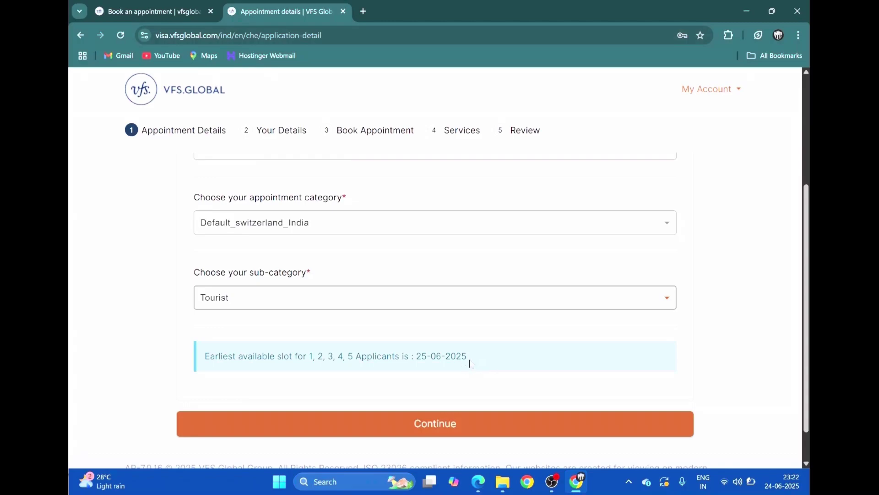
Proceed to applicant details and enter the applicant's first and last name
click(464, 433)
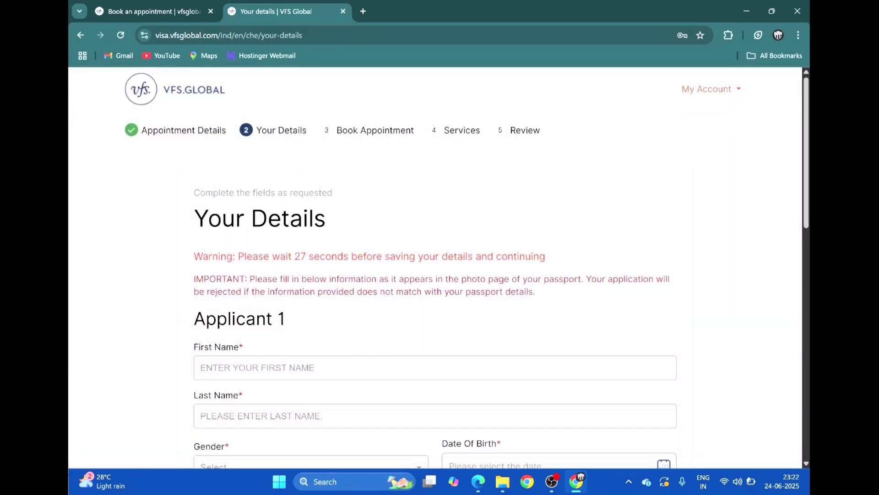
scroll(375, 348, down, 2)
click(267, 256)
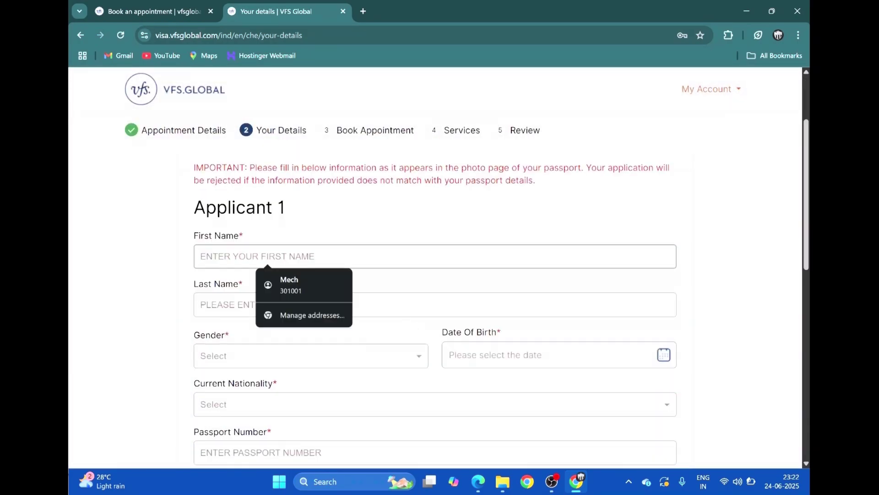
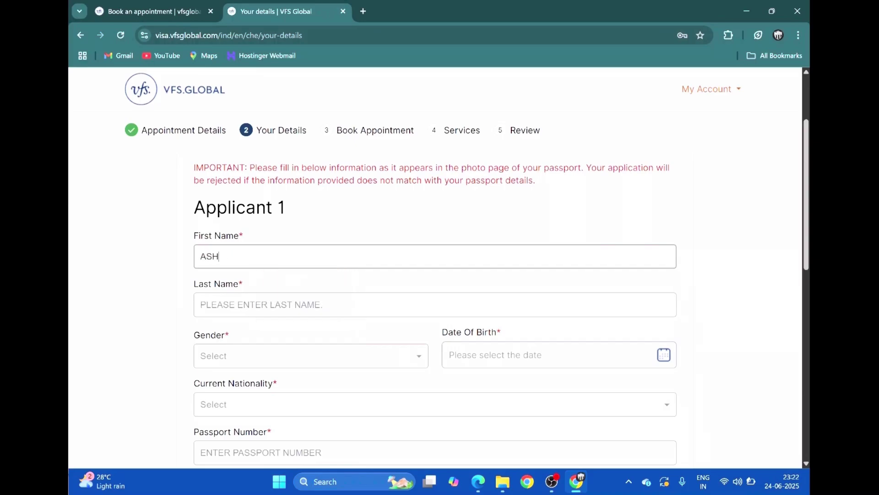
click(286, 306)
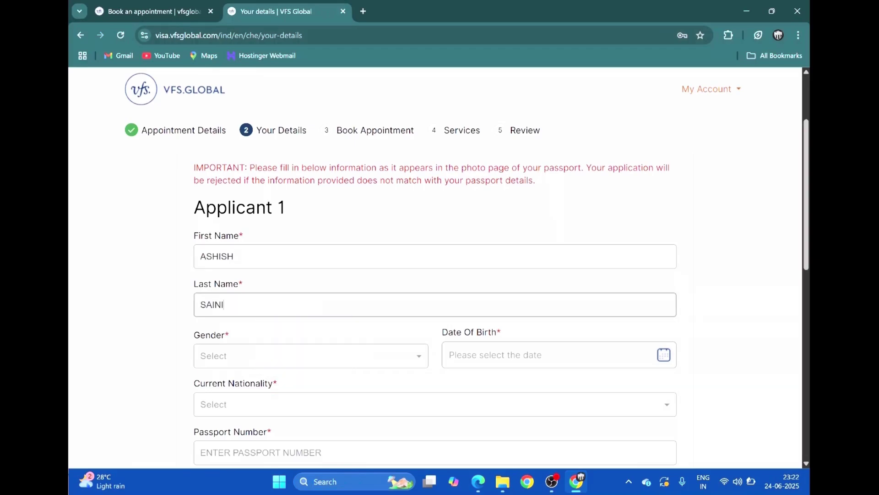
click(314, 359)
click(288, 271)
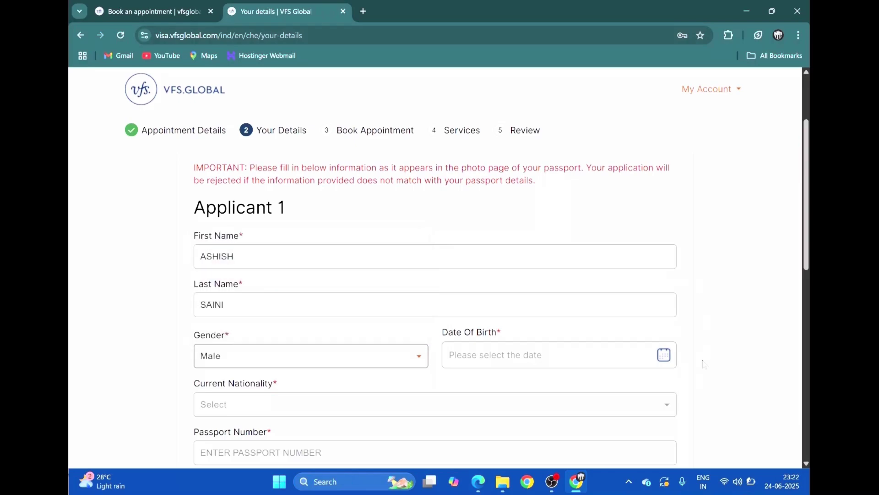
click(664, 355)
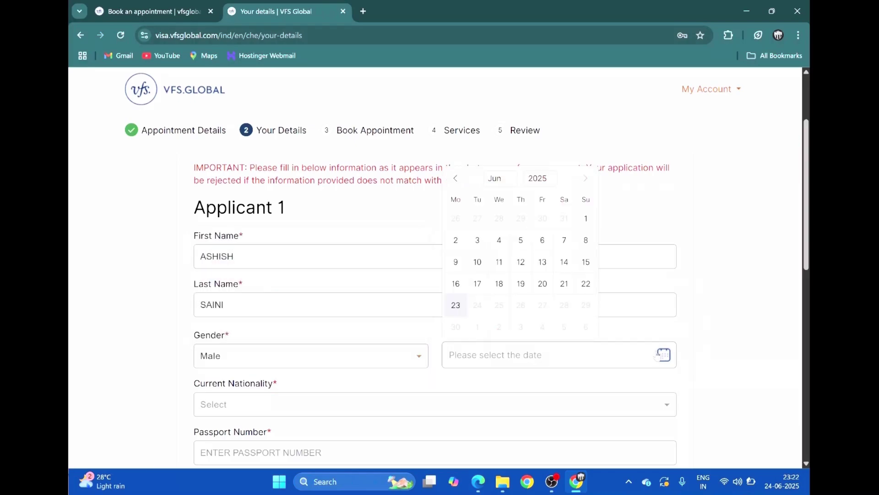
click(538, 178)
scroll(543, 227, up, 6)
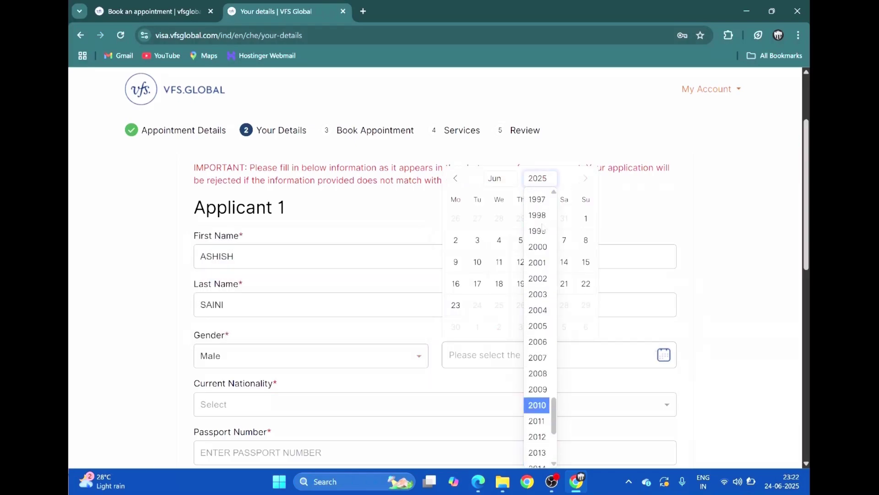
scroll(542, 227, up, 4)
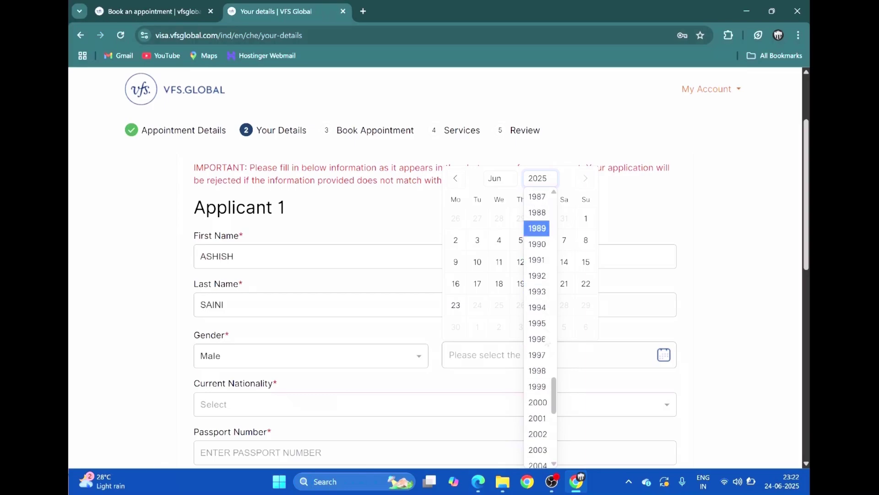
click(538, 291)
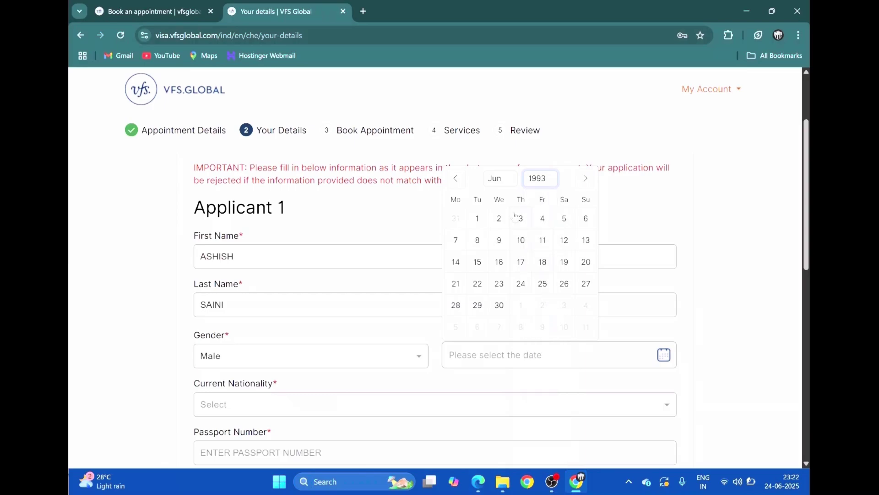
click(499, 305)
scroll(412, 321, down, 2)
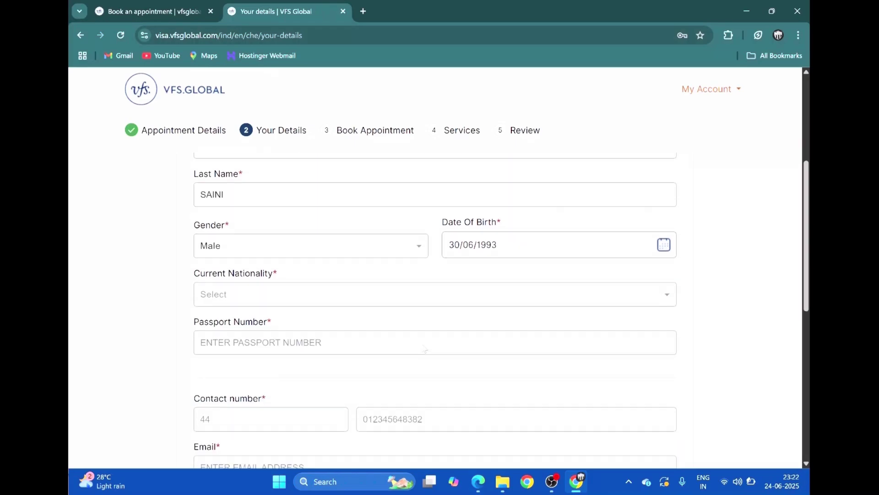
Set current nationality to INDIA and enter the passport number
click(318, 295)
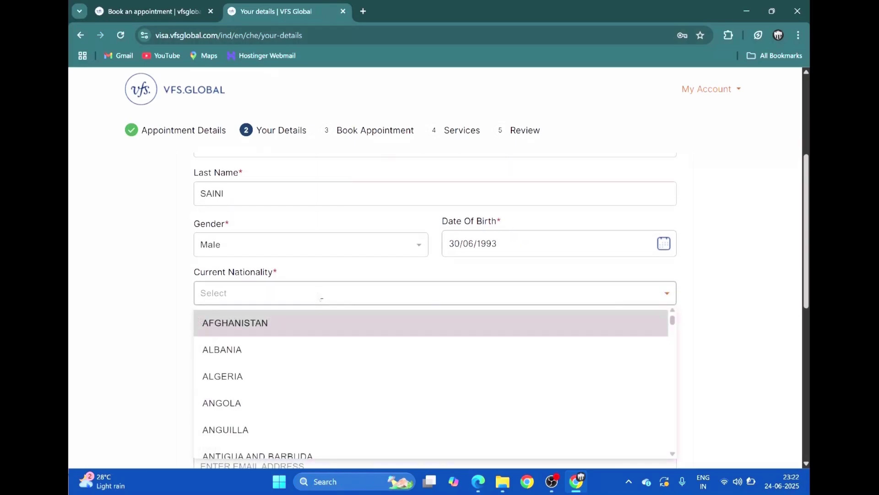
text(india)
click(266, 446)
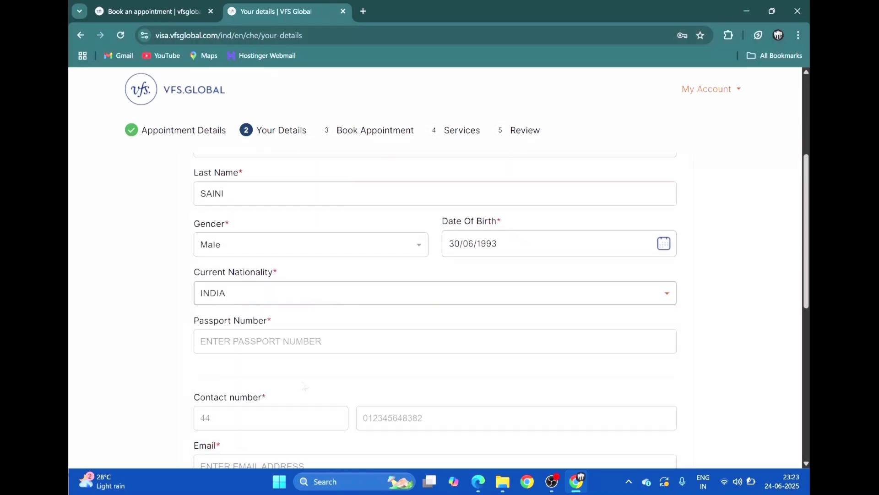
click(305, 351)
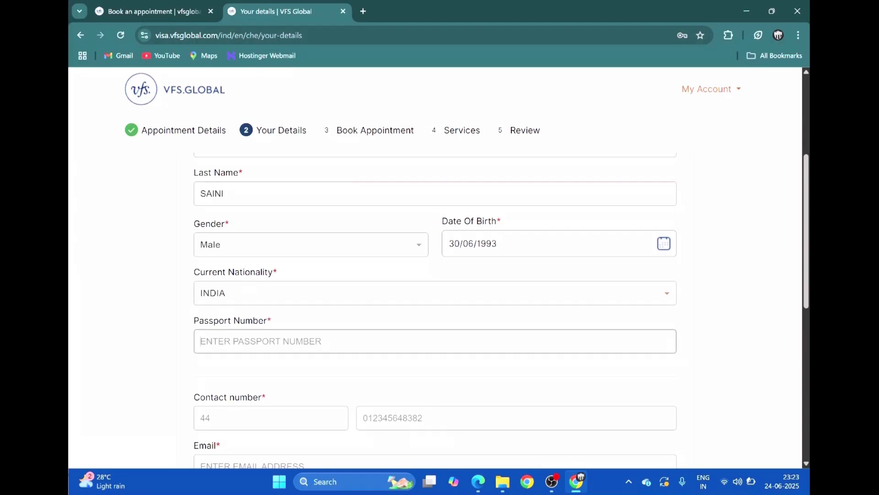
text(S)
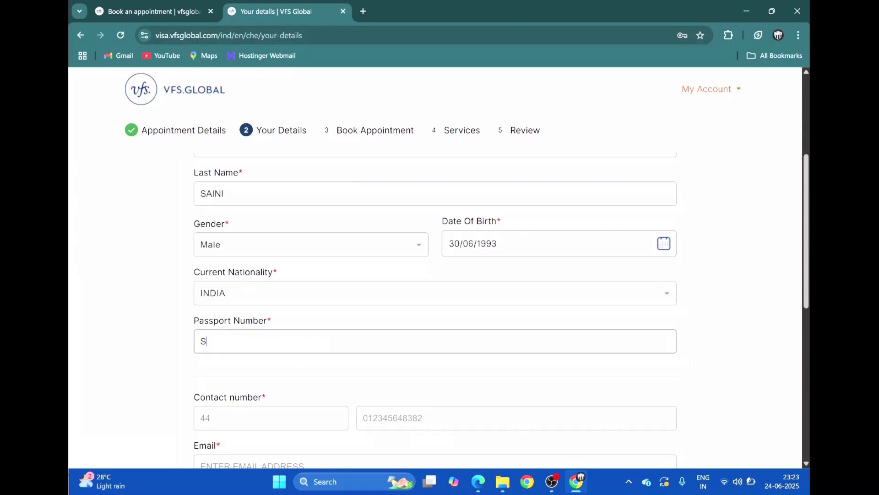
text(1234567)
Enter the contact number with country code 91, then the applicant's e-mail address
scroll(435, 312, down, 1)
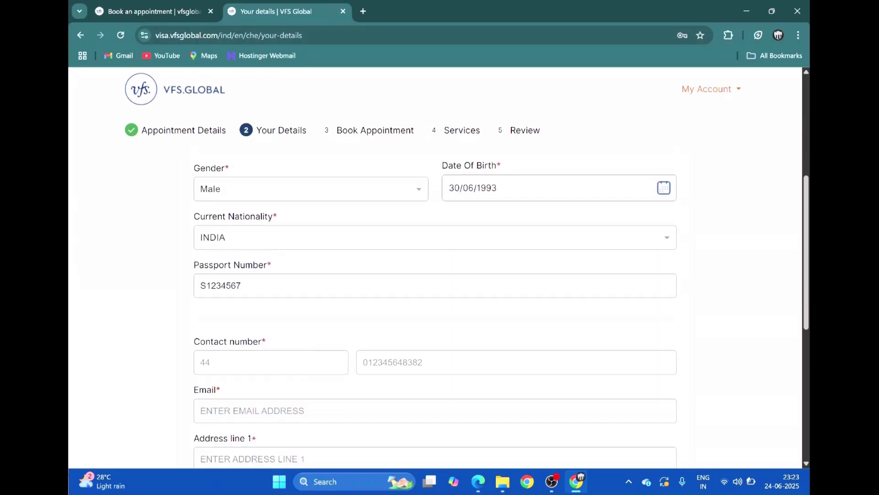
click(246, 360)
text(91)
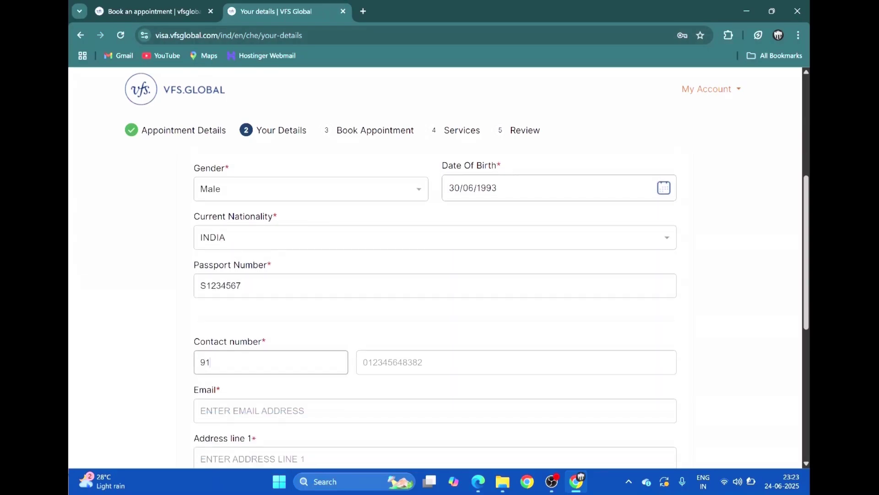
click(458, 368)
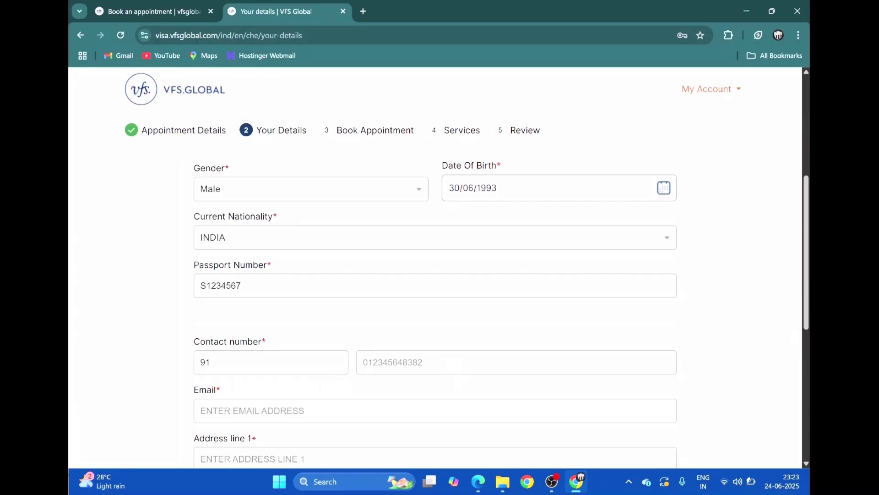
click(453, 364)
text(01)
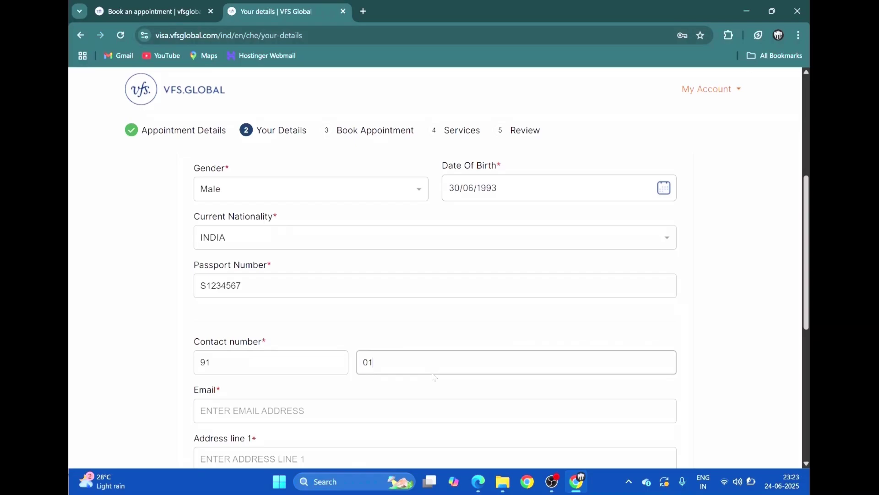
text(2345677)
text(89)
key(Tab)
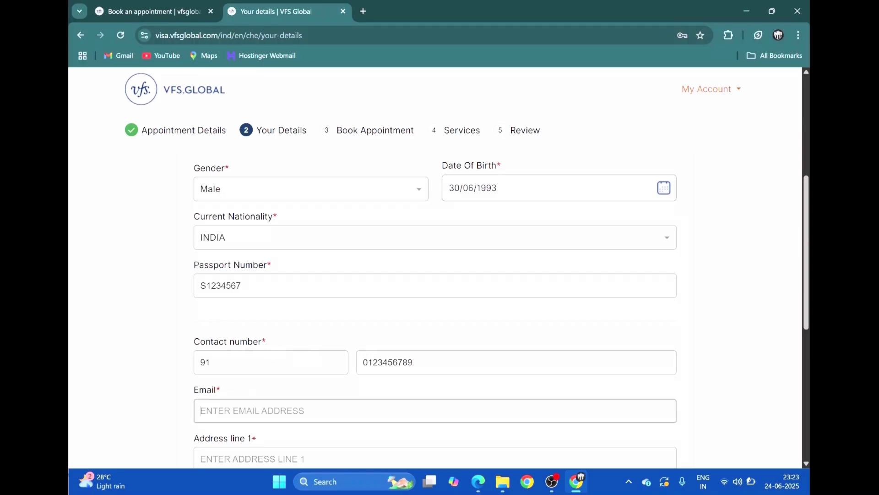
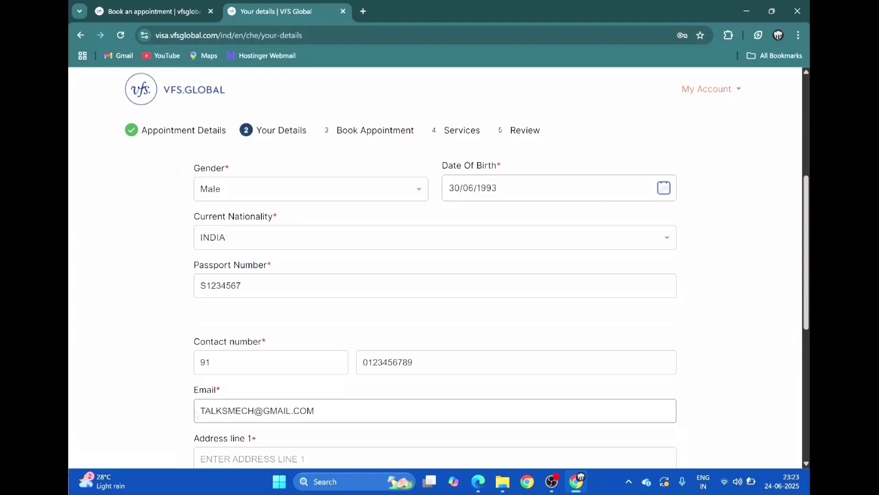
Fill in the applicant's first and second address lines
click(192, 414)
scroll(191, 414, down, 2)
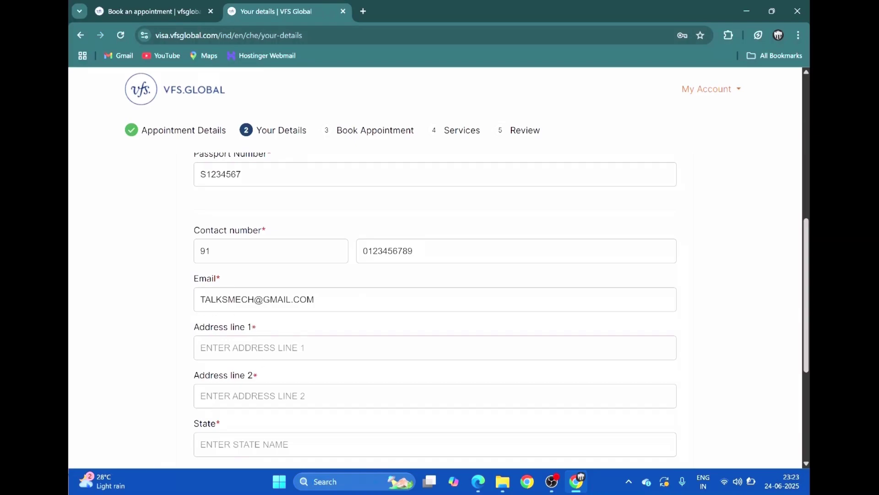
click(249, 360)
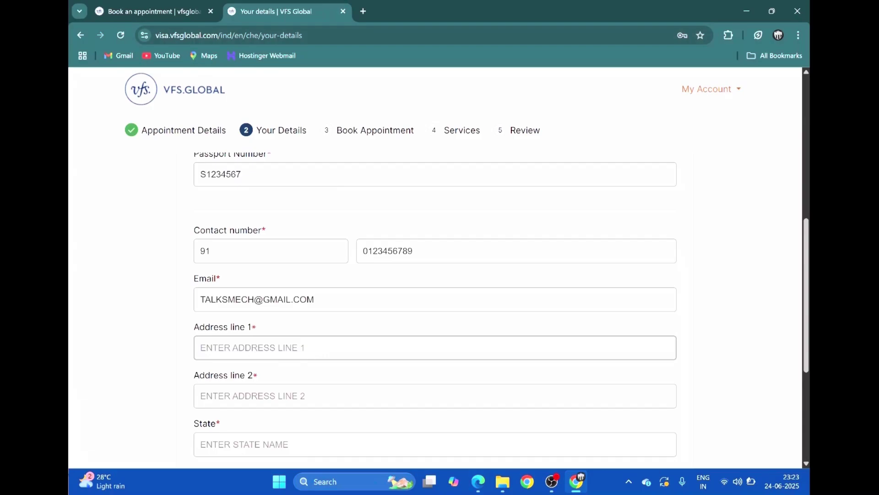
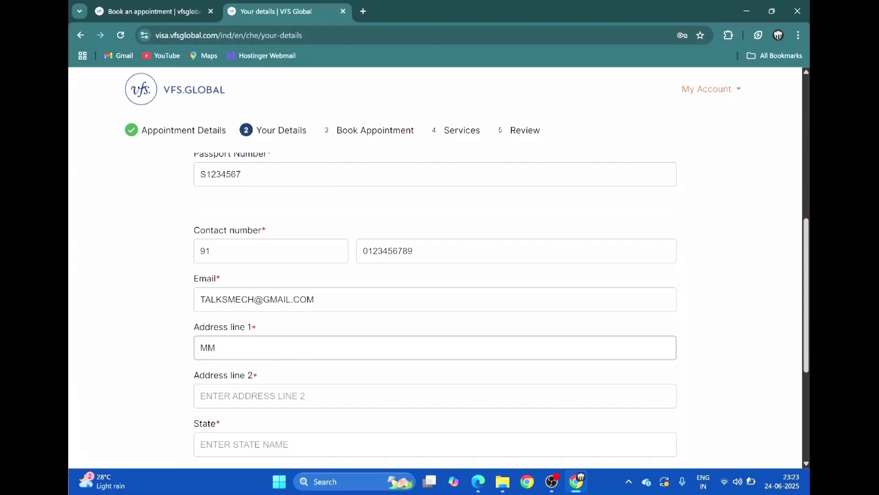
click(249, 396)
text(ANDHE)
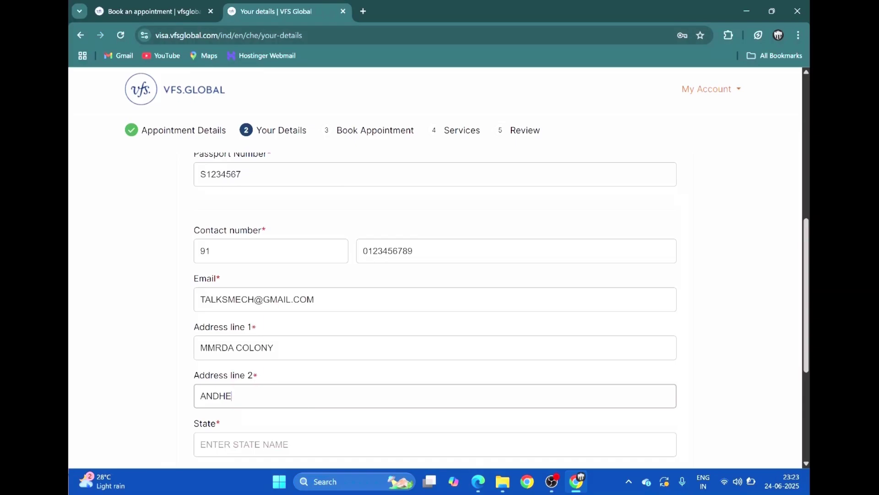
text(RI WEST)
Enter the applicant's state, city and postcode, then check the completed form
scroll(247, 398, down, 2)
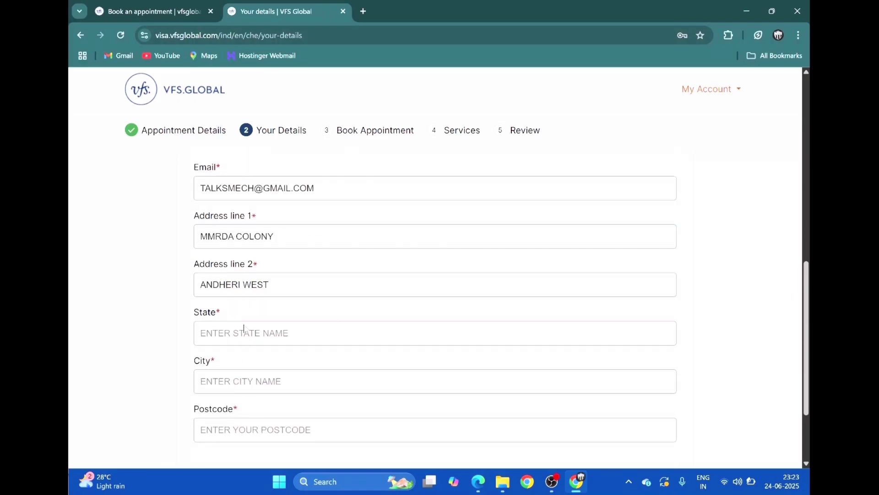
click(244, 329)
text(MAHARA)
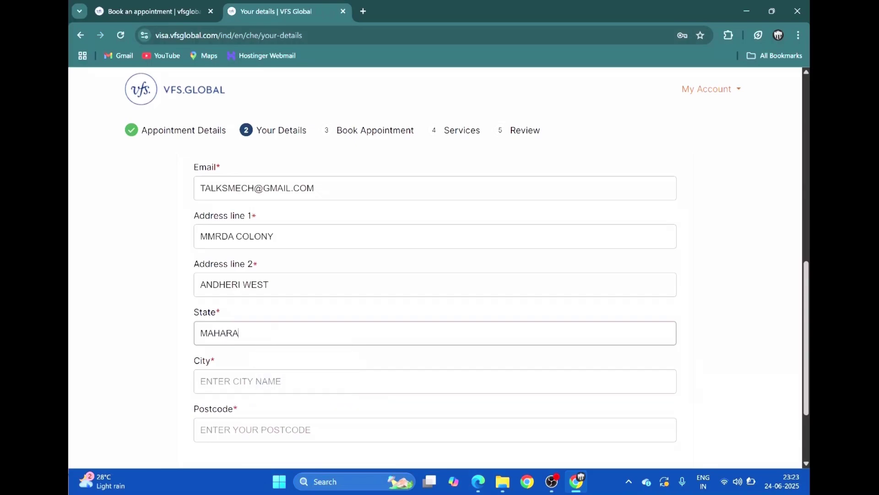
text(SHTRA)
click(244, 382)
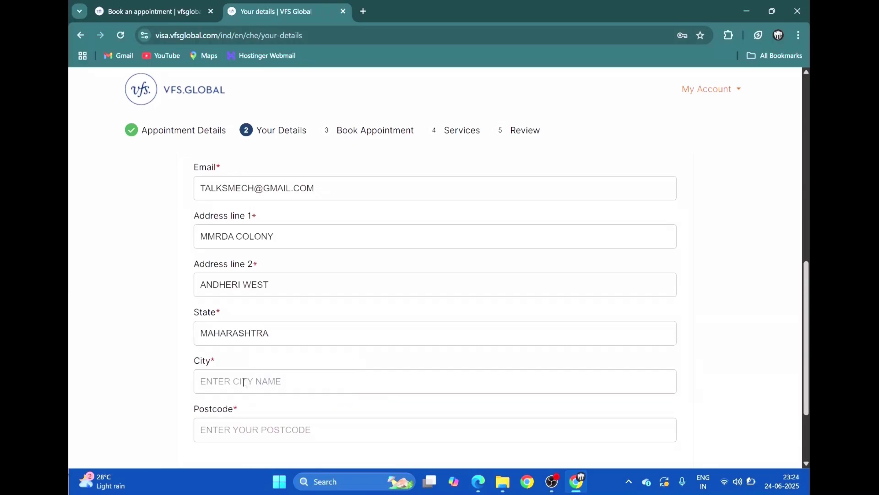
click(244, 382)
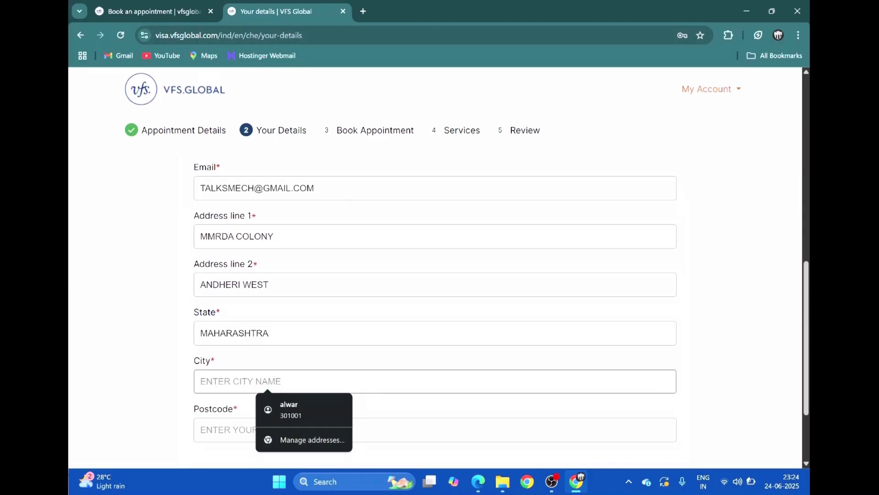
text(MUMBAI)
key(Tab)
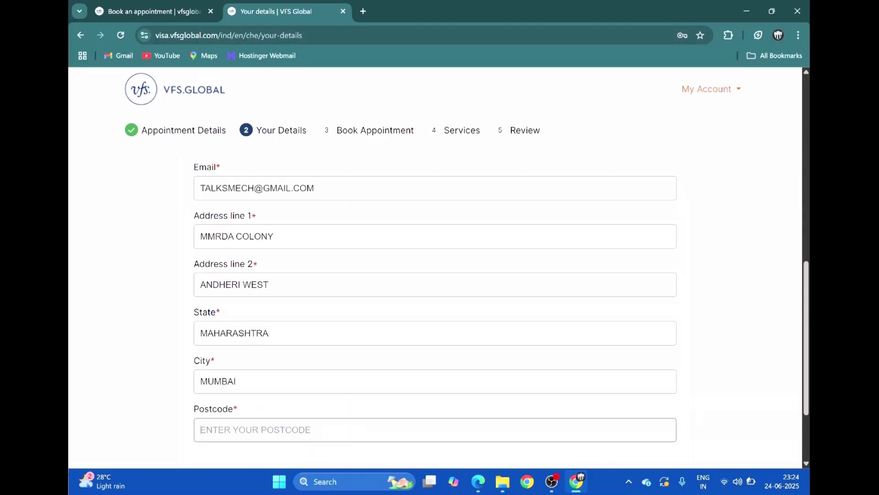
text(4000)
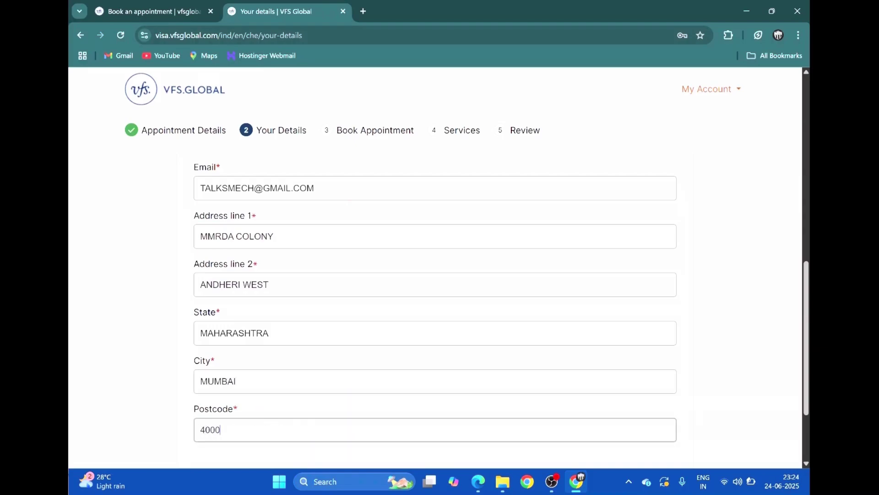
text(97)
scroll(248, 381, down, 3)
scroll(247, 381, up, 10)
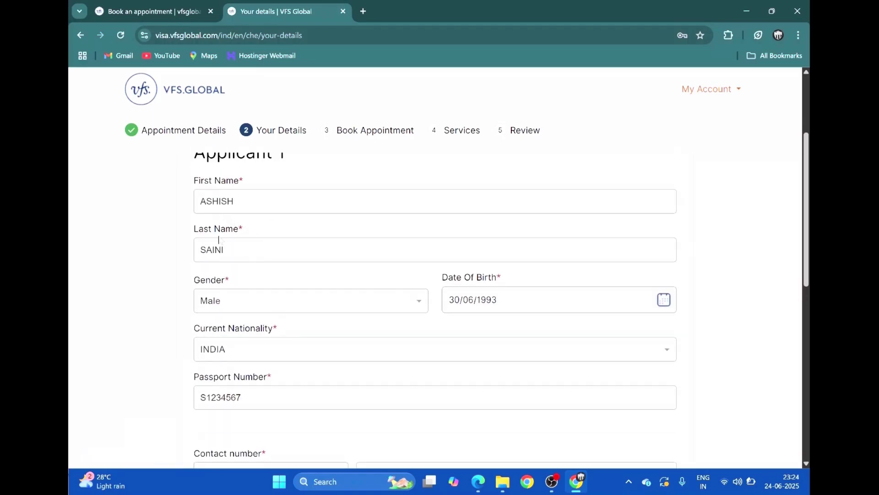
scroll(239, 314, down, 2)
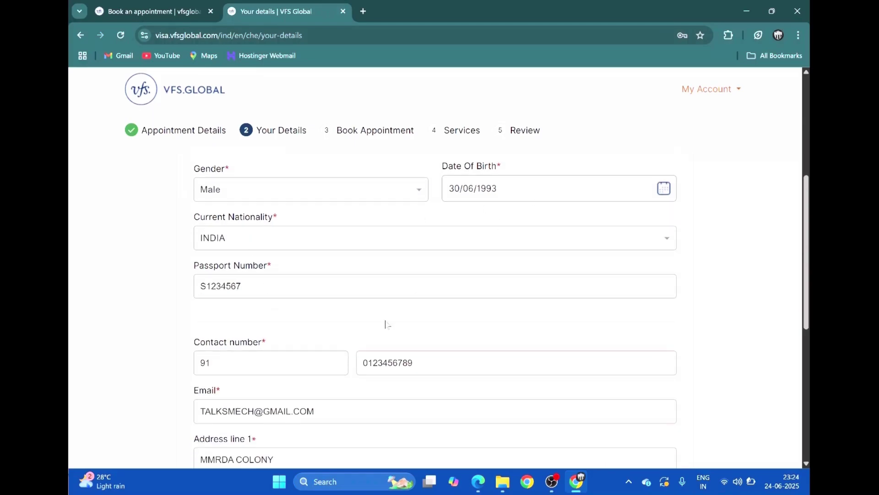
scroll(281, 302, down, 4)
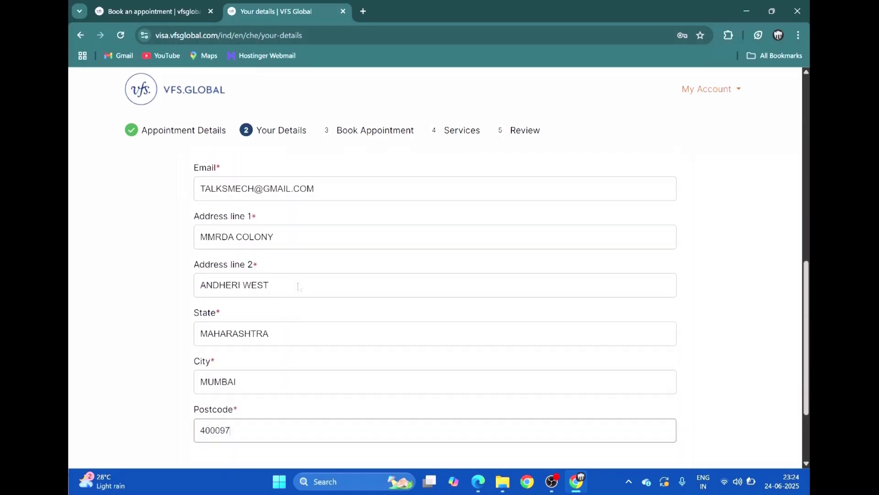
scroll(435, 284, down, 2)
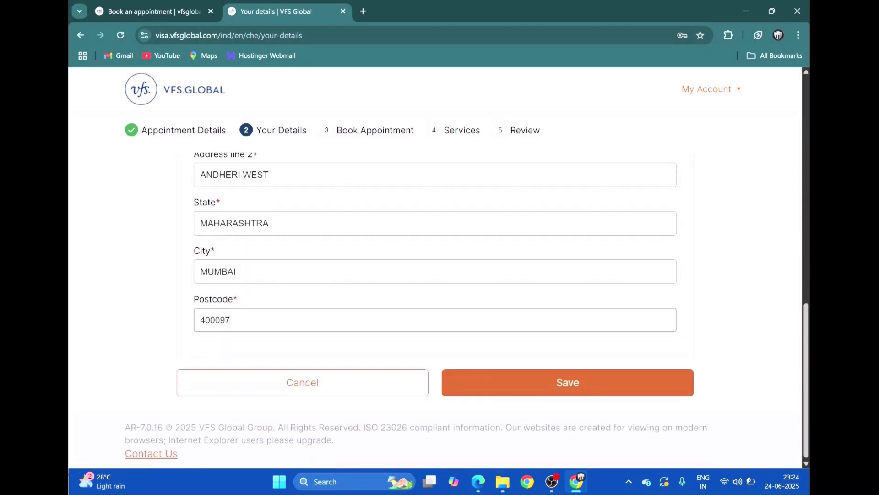
Save the applicant details, review the summary and service fee, and continue to booking
click(546, 380)
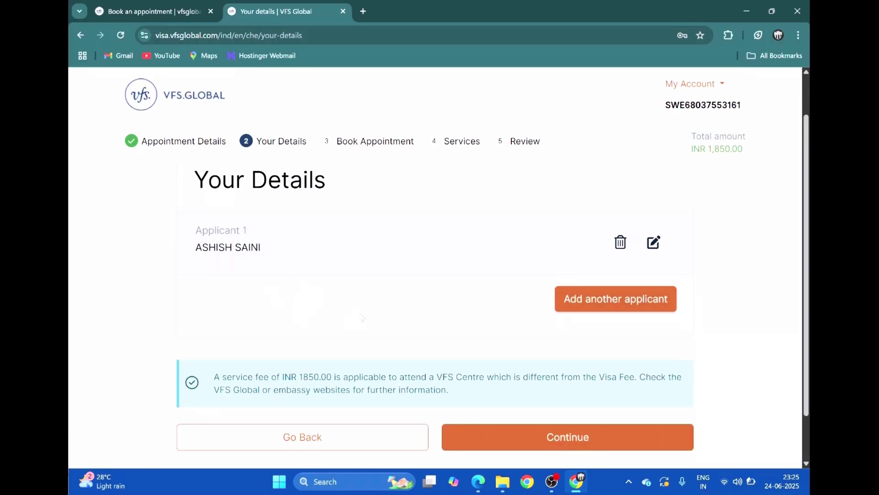
scroll(361, 316, down, 1)
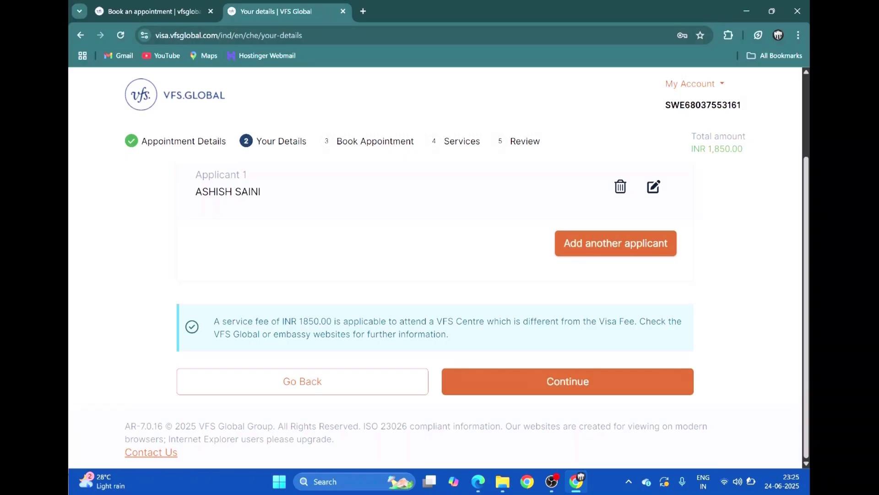
scroll(290, 323, up, 2)
scroll(392, 350, down, 2)
click(523, 379)
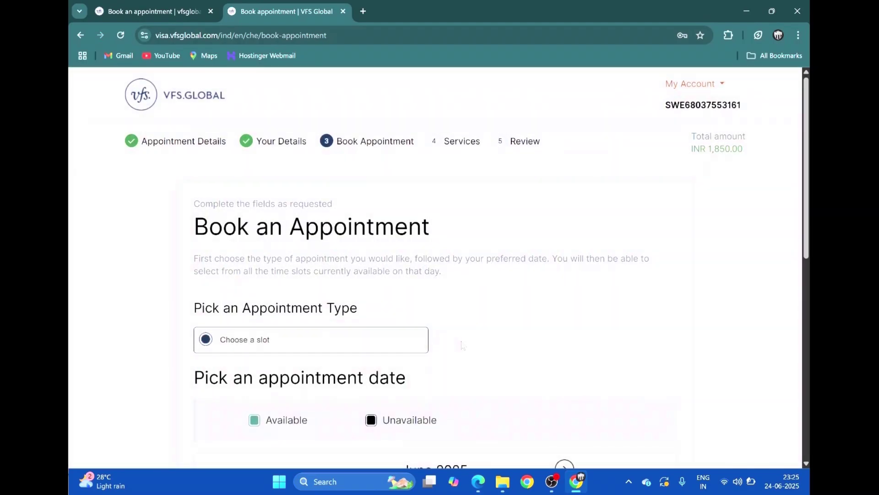
Compare July and August 2025 availability and pick 7 July 2025
scroll(459, 332, down, 3)
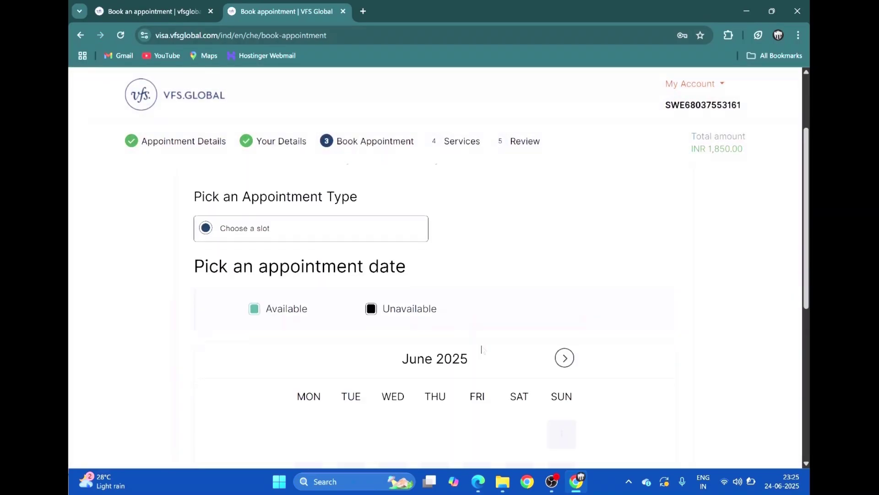
scroll(433, 330, up, 3)
scroll(429, 361, down, 4)
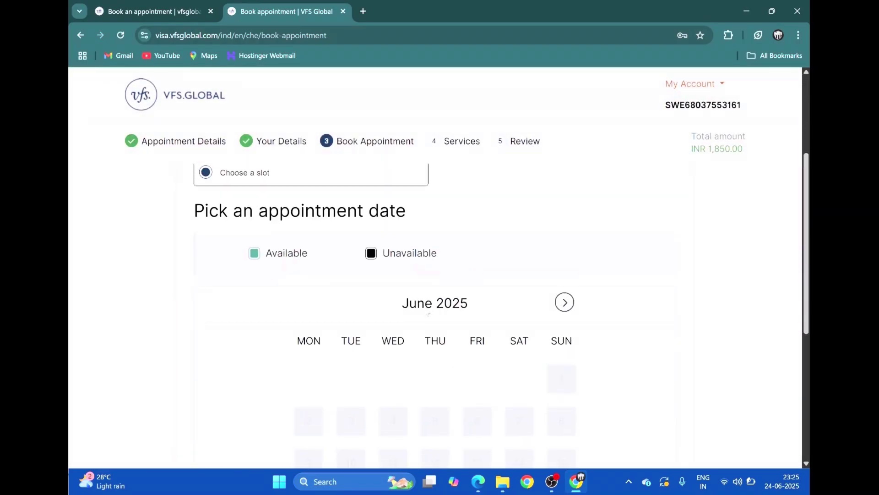
scroll(593, 336, down, 4)
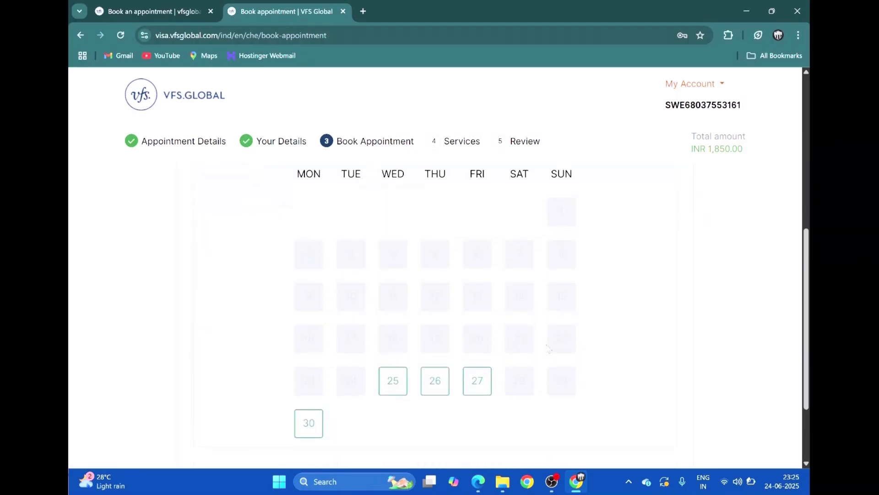
scroll(548, 348, up, 3)
click(564, 246)
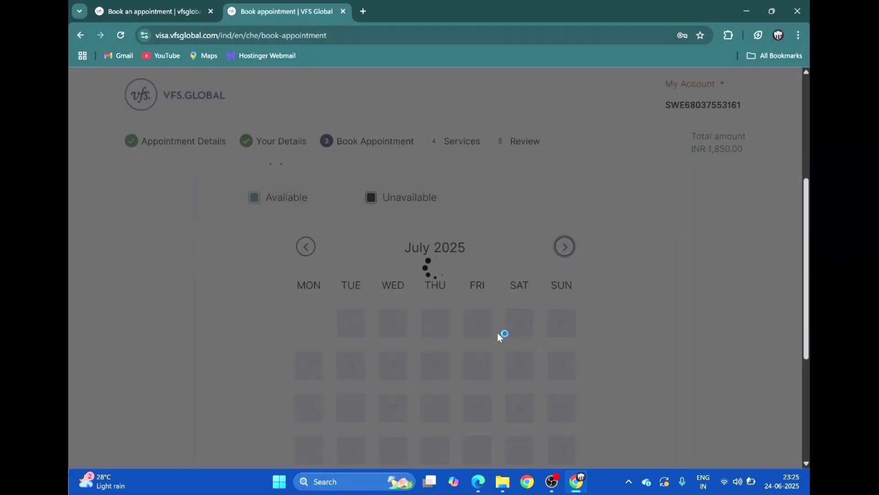
scroll(509, 330, down, 2)
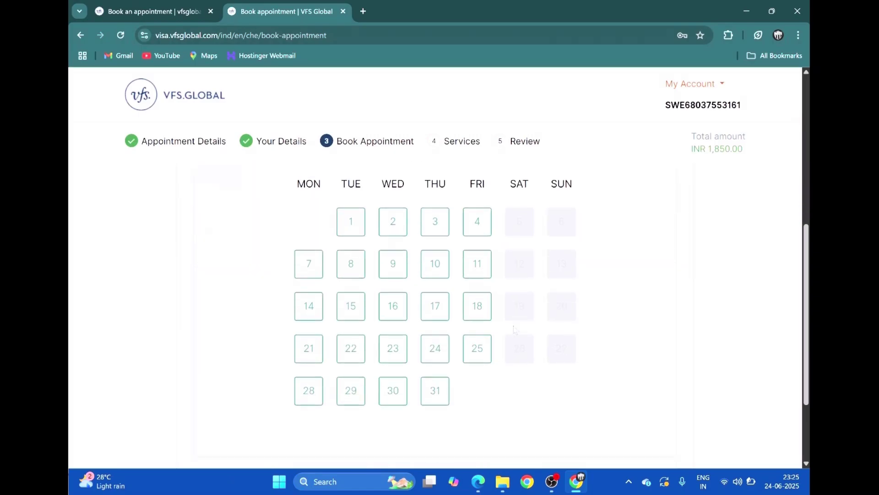
scroll(514, 329, up, 2)
click(564, 247)
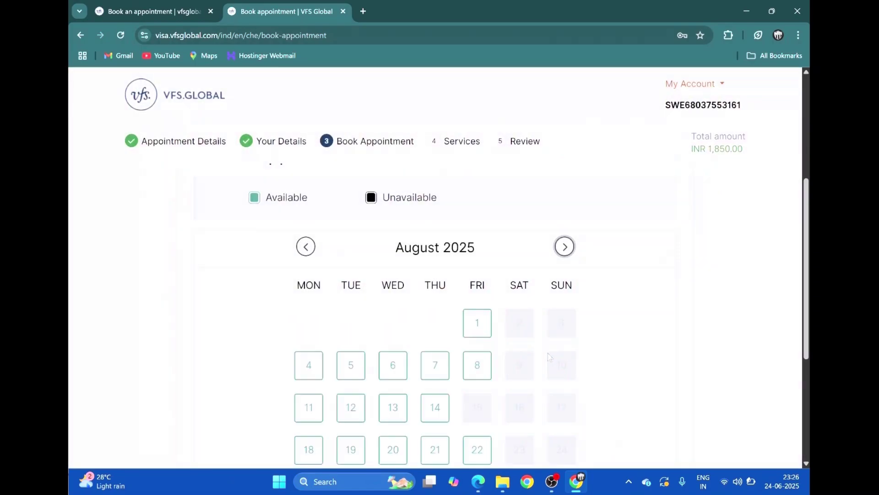
scroll(482, 304, down, 2)
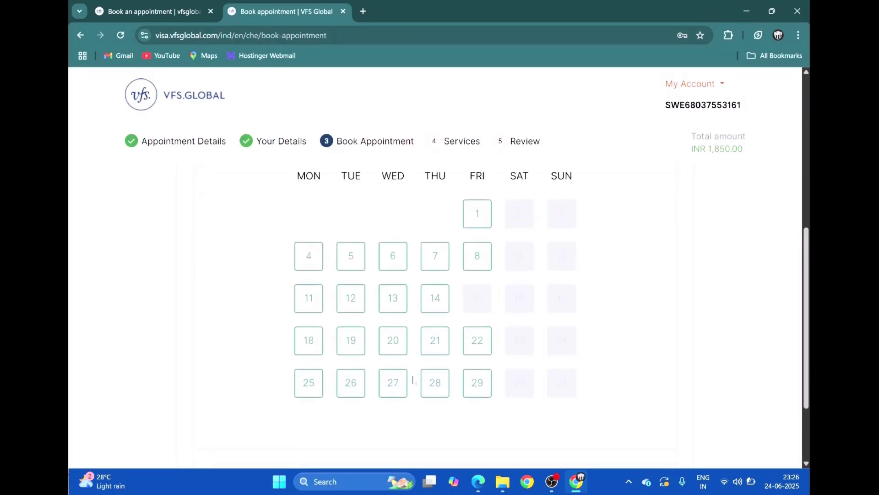
scroll(504, 238, up, 3)
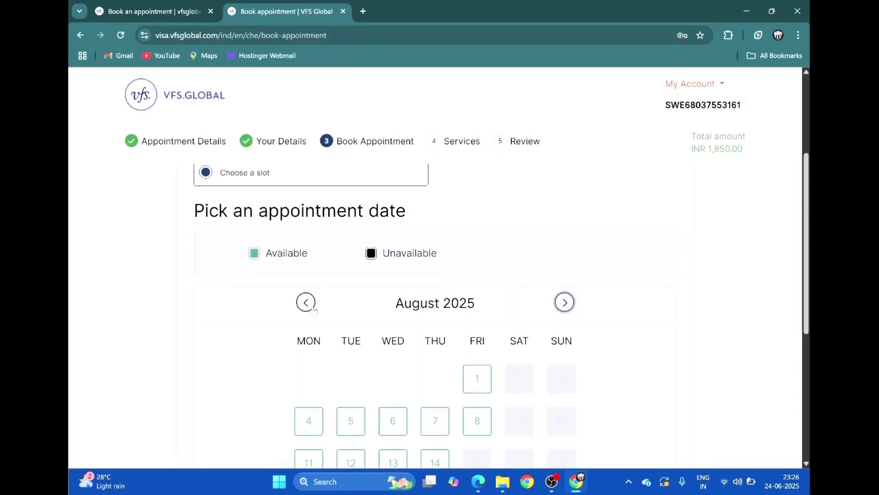
click(306, 302)
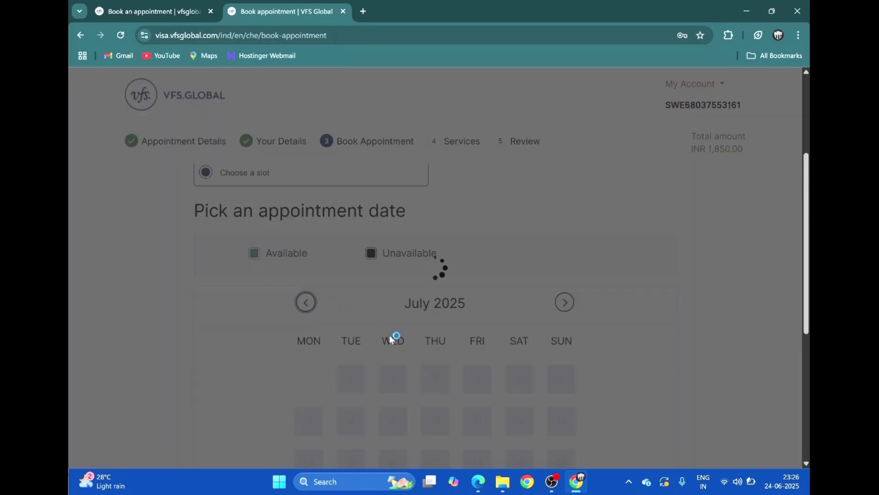
scroll(435, 361, down, 2)
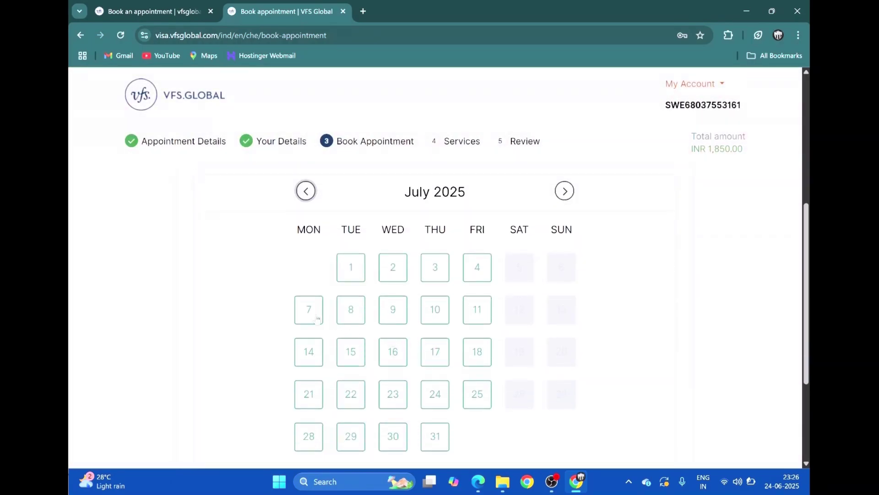
click(397, 359)
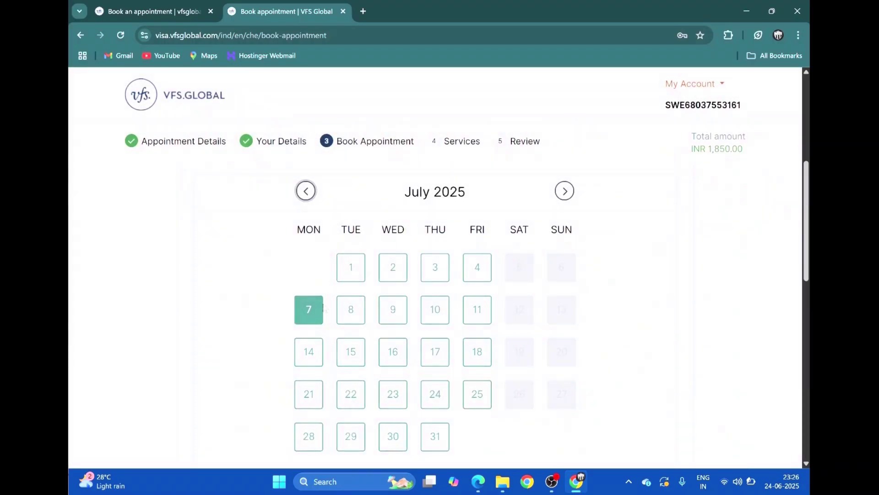
Select the 08:00 time slot and continue to the Services step
scroll(322, 333, down, 5)
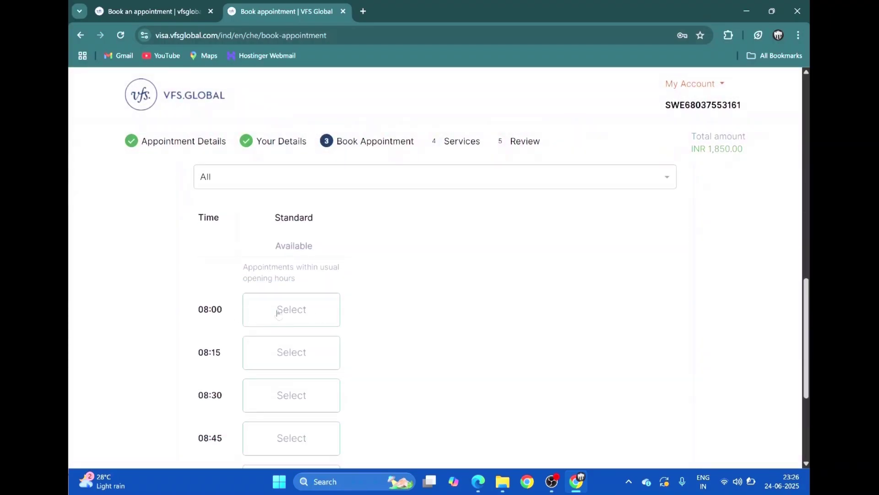
click(277, 310)
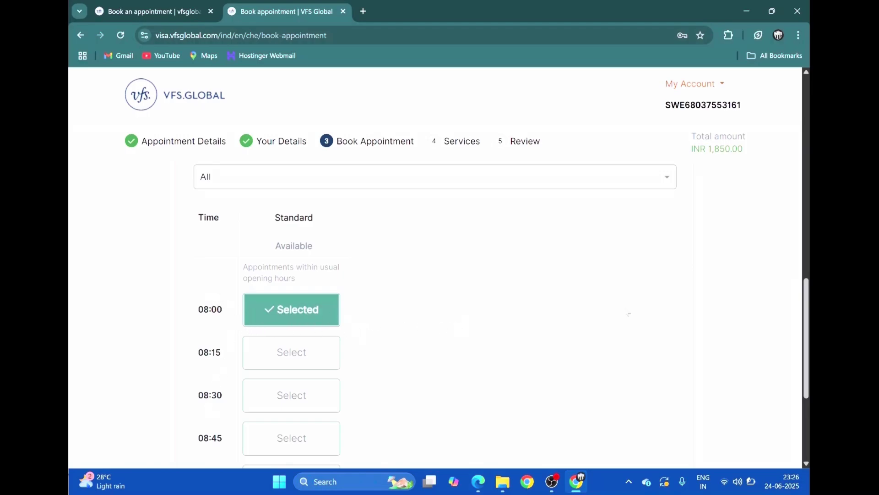
scroll(356, 348, down, 4)
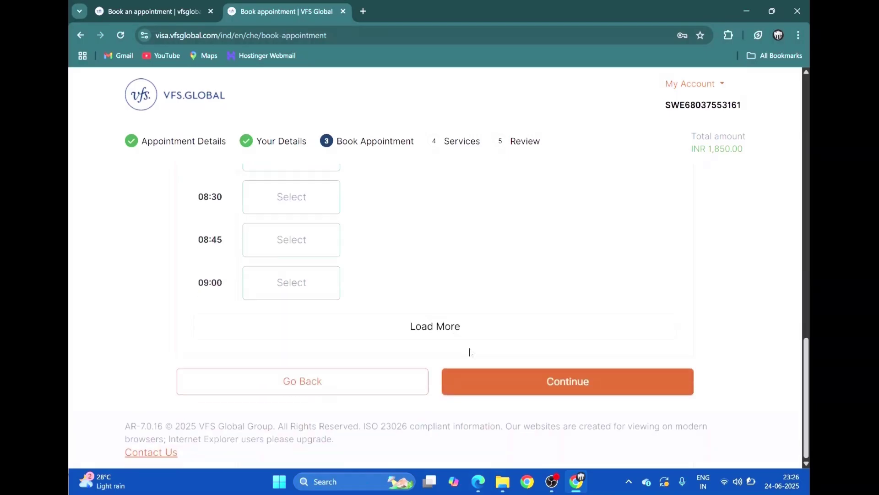
click(529, 385)
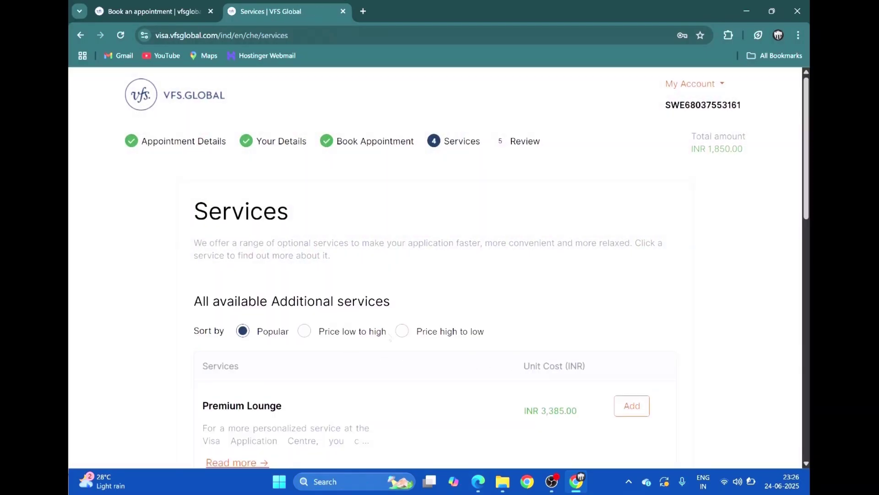
Continue past the Premium Lounge and Courier Assurance add-ons without adding any, keeping the total at INR 1,850.00
scroll(296, 351, down, 1)
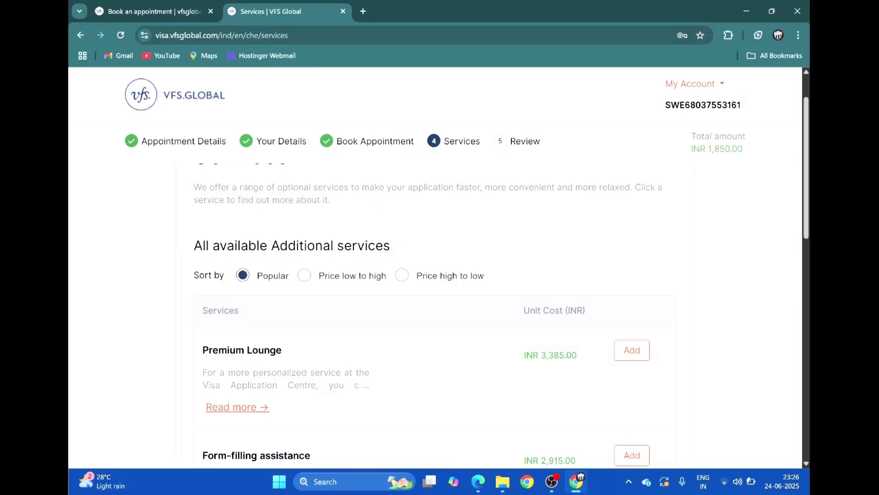
scroll(477, 359, down, 10)
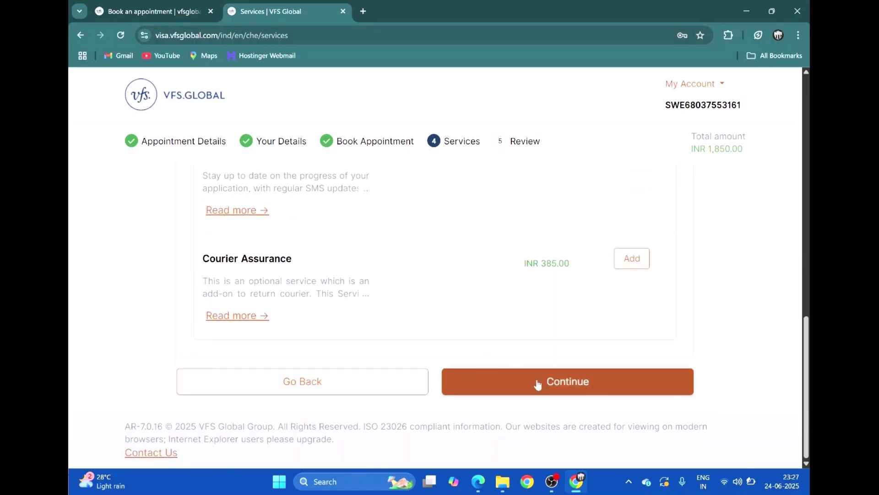
click(537, 384)
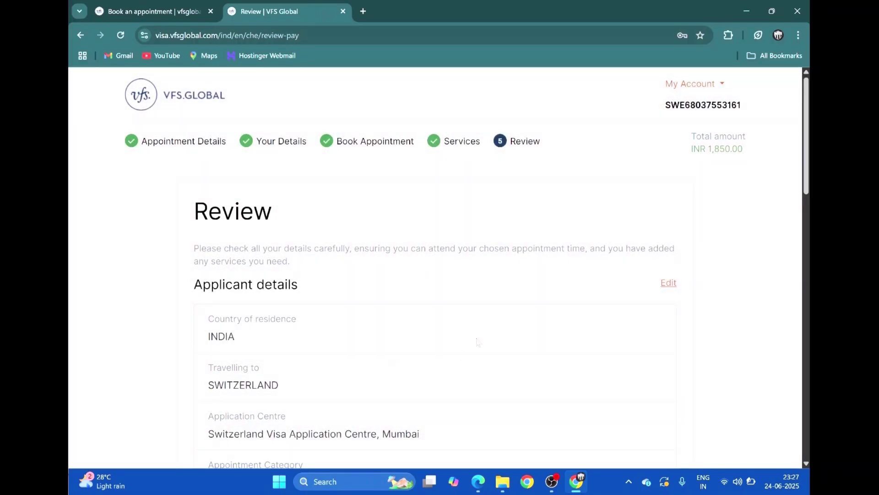
Scroll through the Review page to check applicant details and the Mumbai Standard appointment on 07-07-2025 at 08:00
scroll(477, 342, down, 3)
scroll(472, 340, up, 2)
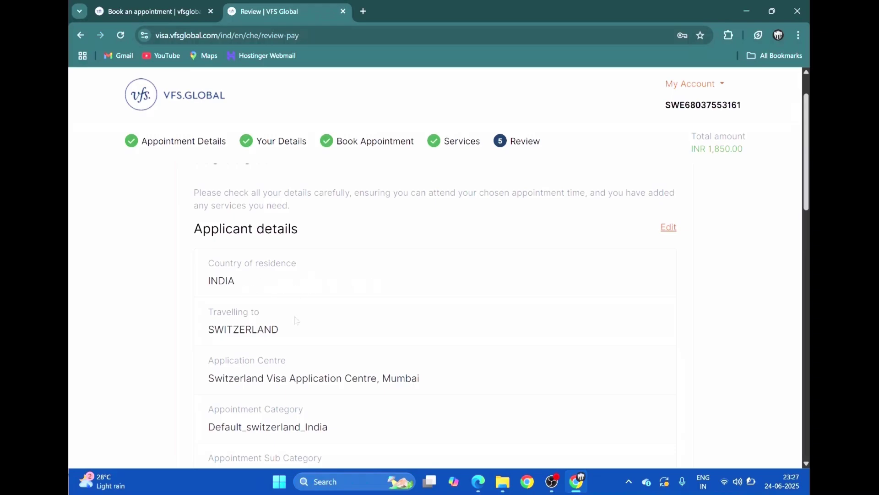
scroll(243, 289, down, 1)
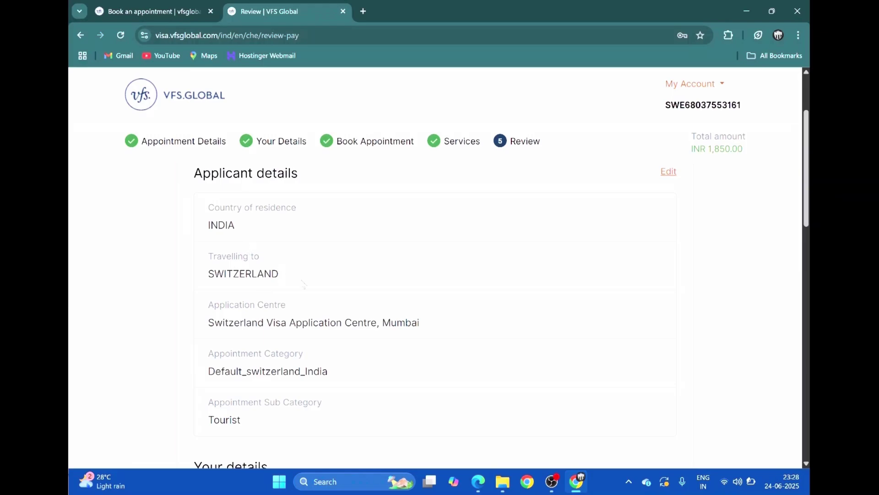
scroll(294, 305, down, 3)
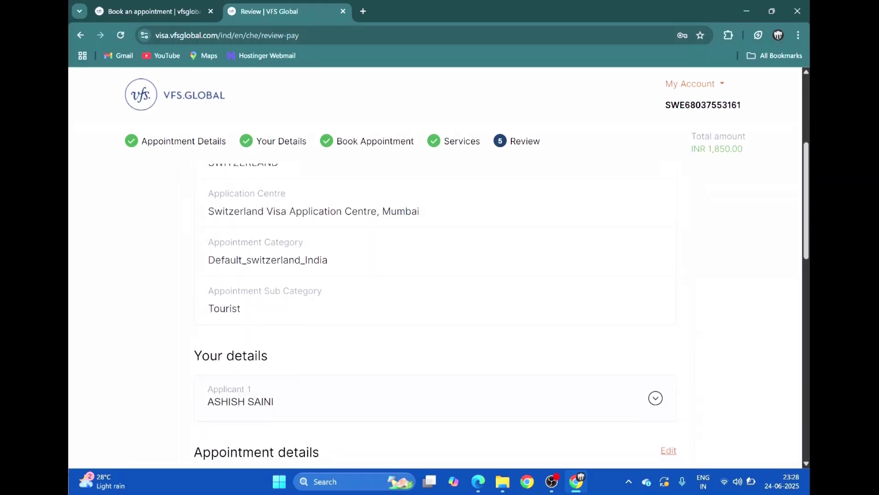
scroll(339, 348, down, 4)
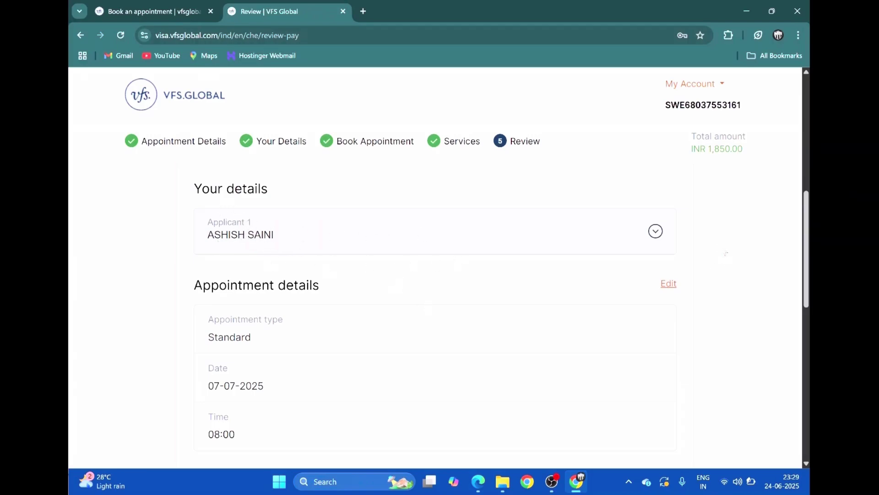
Expand Applicant 1's personal details, collapse them again, and move down the review page
click(655, 231)
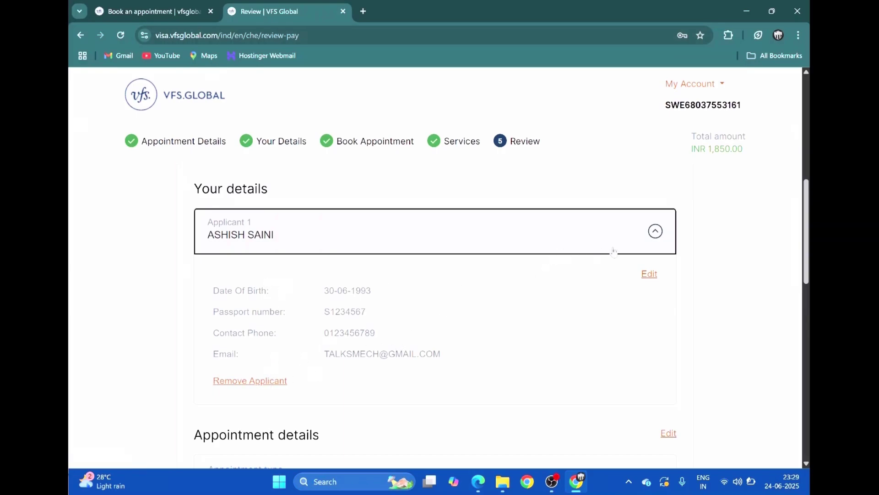
click(660, 237)
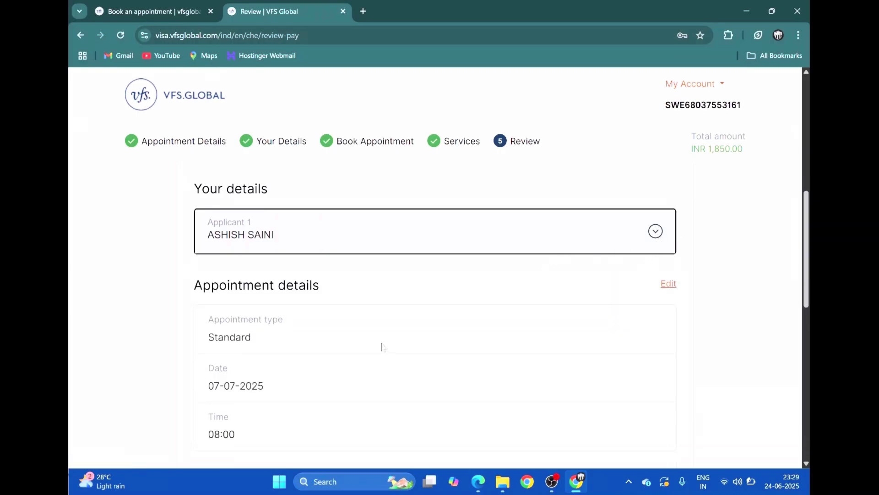
scroll(313, 239, down, 3)
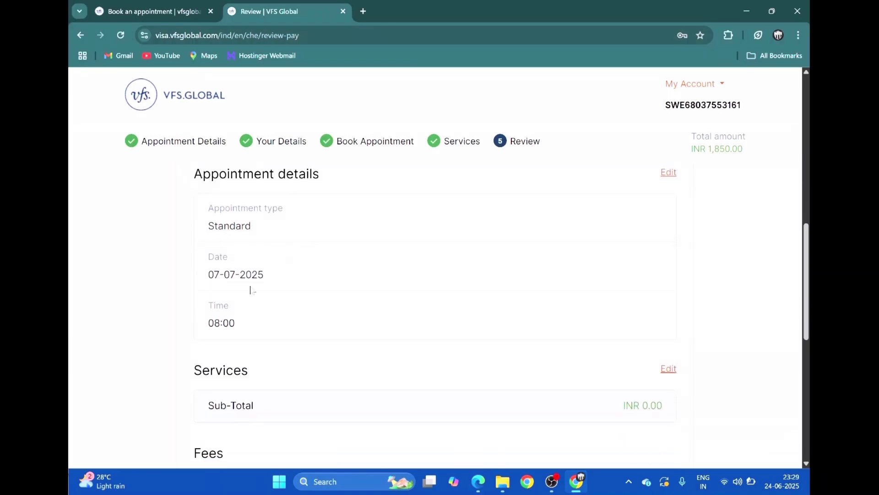
scroll(271, 330, down, 2)
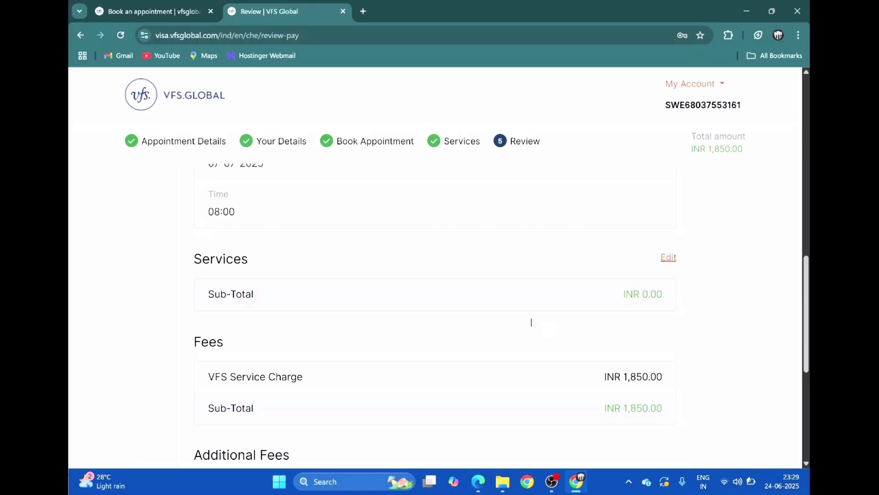
scroll(401, 331, down, 1)
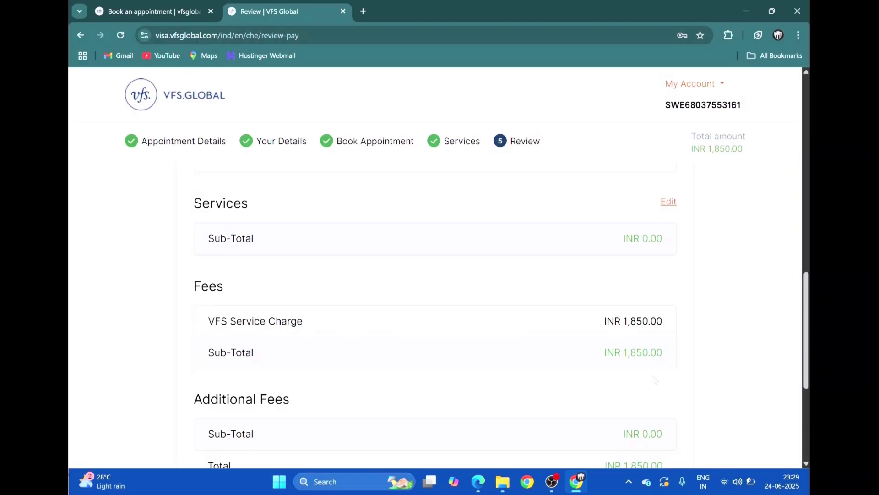
scroll(654, 333, down, 3)
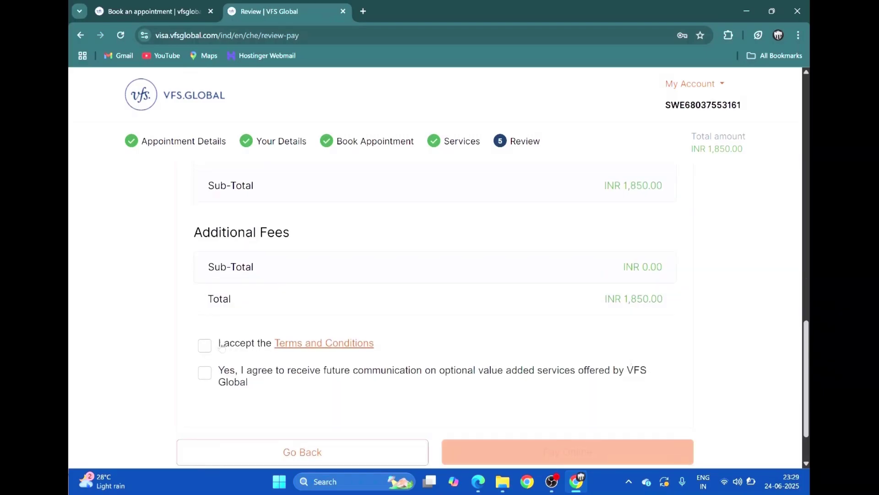
Tick the Terms and Conditions and future-communications consent boxes, then choose Pay Online for INR 1,850.00
click(205, 346)
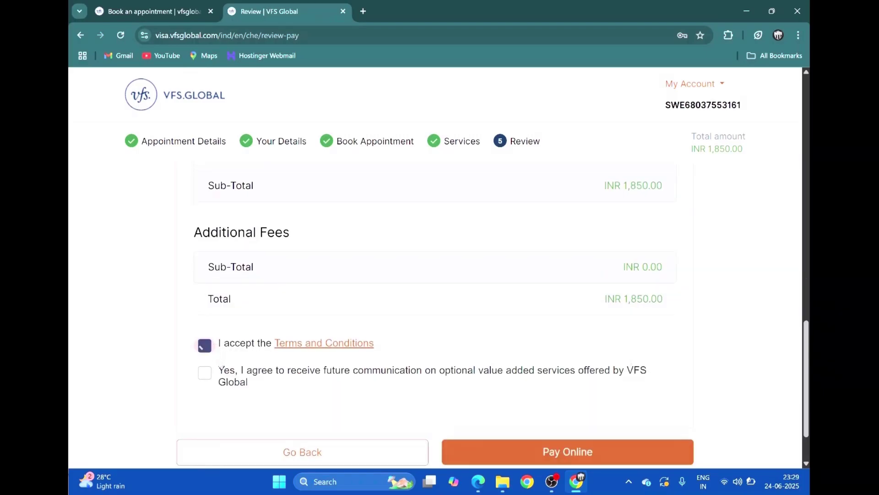
click(205, 378)
scroll(458, 387, down, 2)
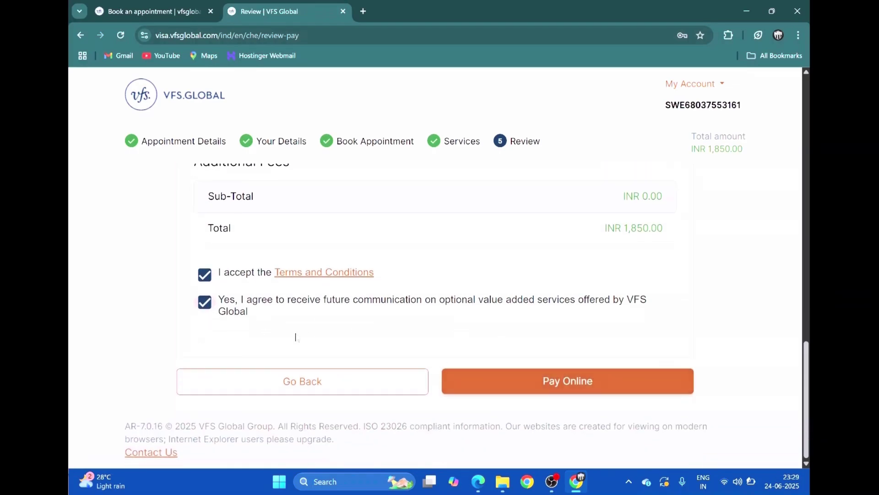
click(555, 387)
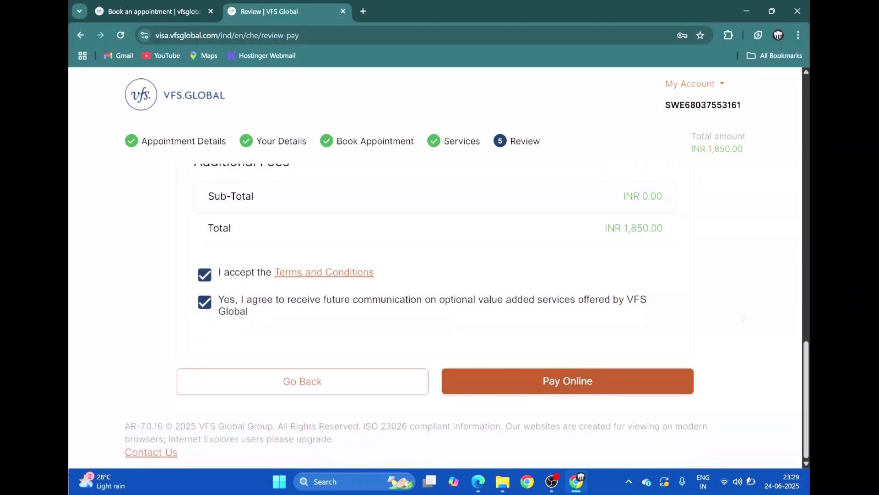
Acknowledge the Payment Disclaimer and proceed to the Worldline card payment page for 1850.00
click(618, 376)
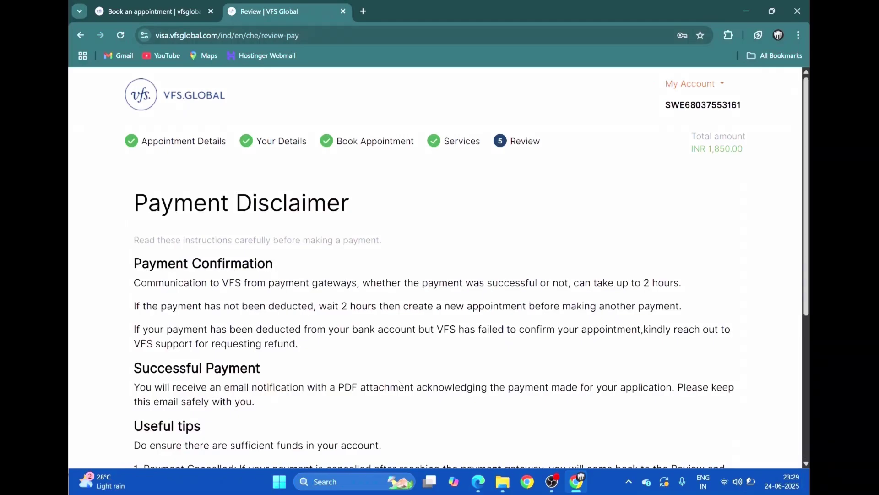
scroll(399, 384, down, 5)
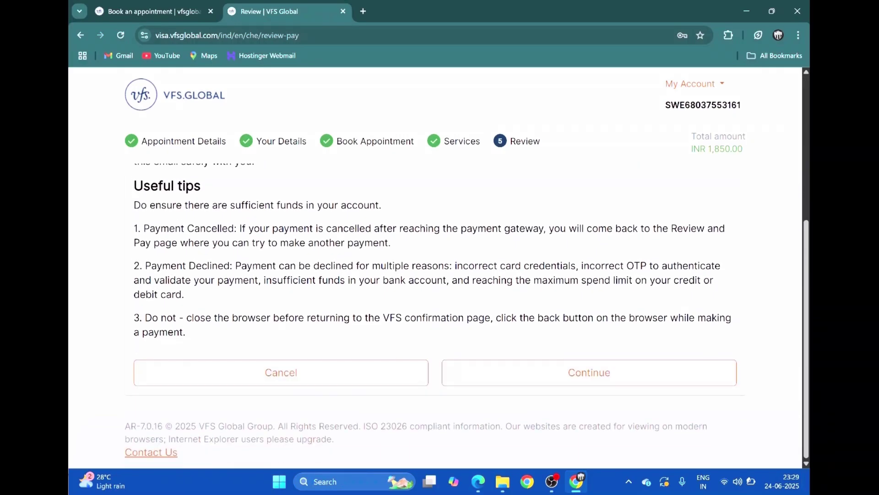
scroll(435, 312, up, 5)
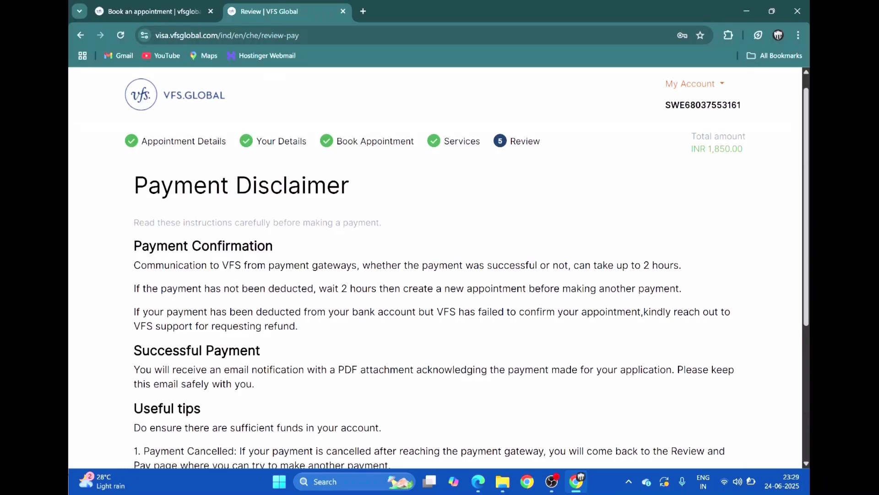
scroll(554, 375, down, 5)
click(554, 378)
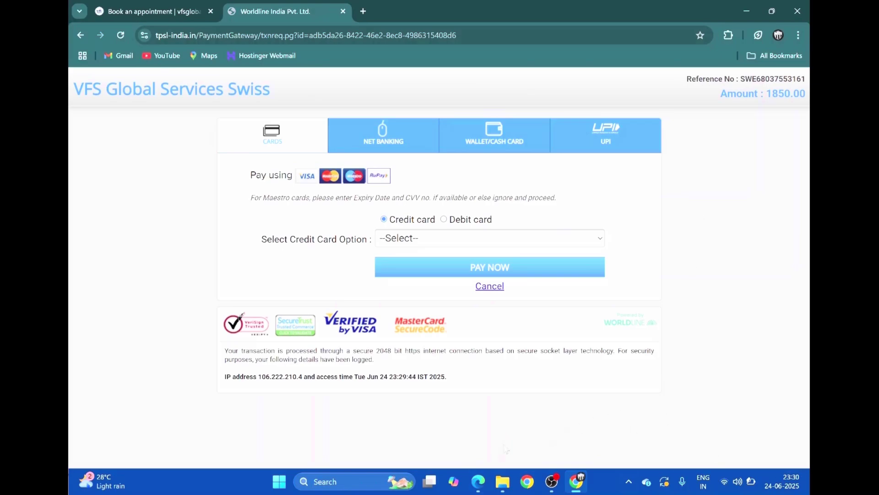
Switch to Edge to view the sample Appointment letter.pdf from the Mumbai Switzerland centre
click(478, 481)
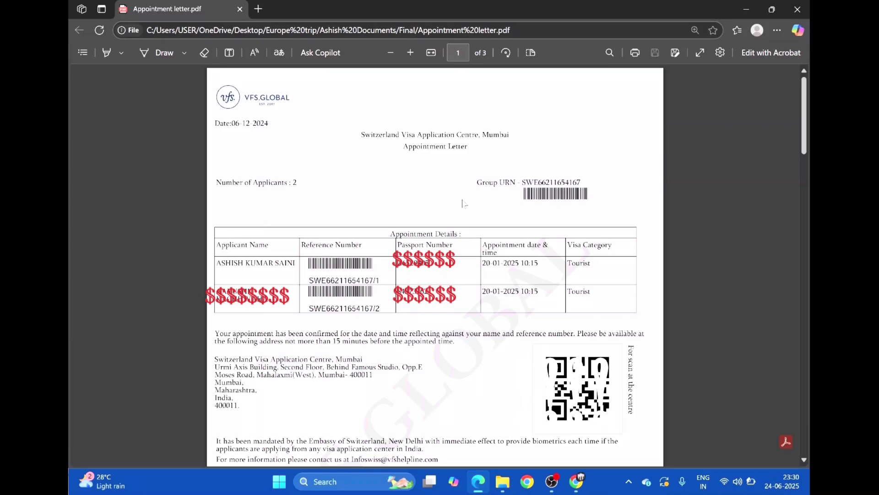
scroll(463, 203, down, 15)
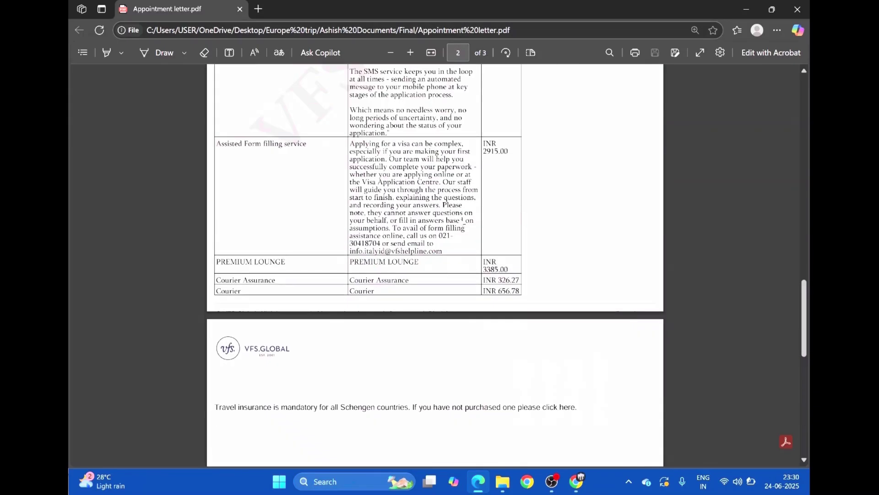
scroll(463, 222, up, 7)
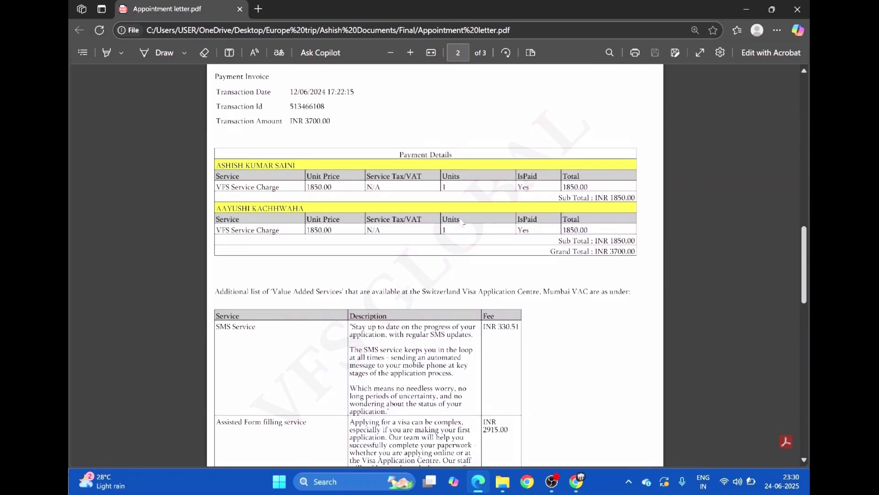
scroll(463, 222, down, 10)
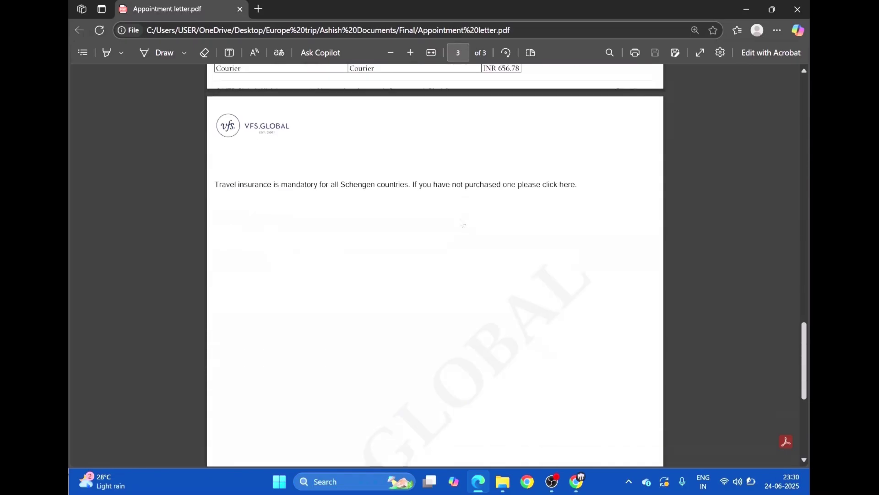
scroll(472, 220, down, 5)
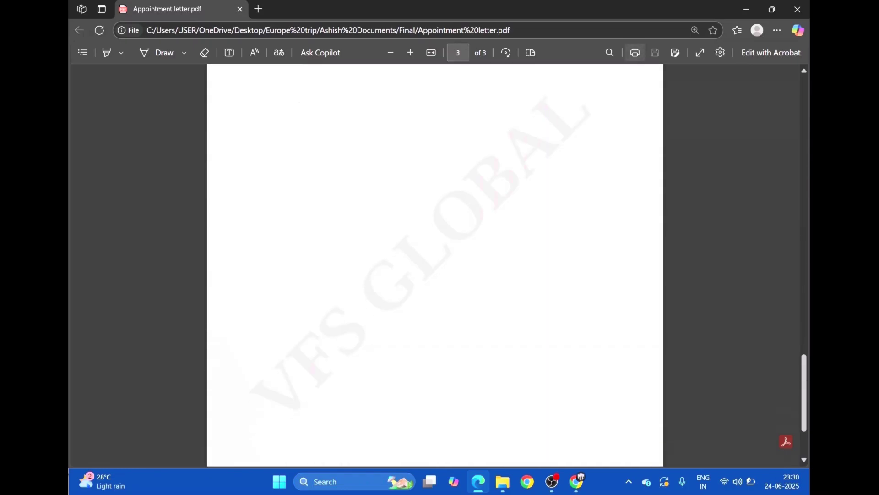